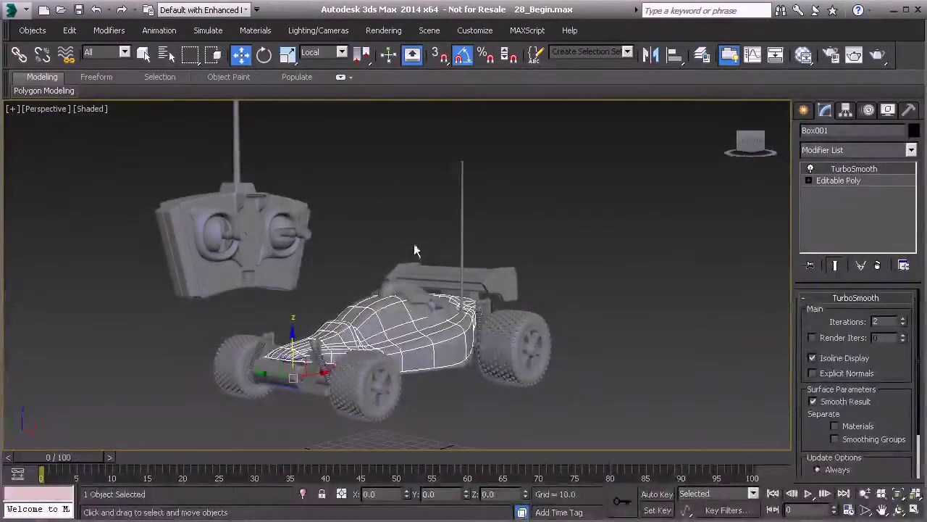
- Look through the scene's object list, select Line007 by name, and examine the model to find which part it is
click(167, 58)
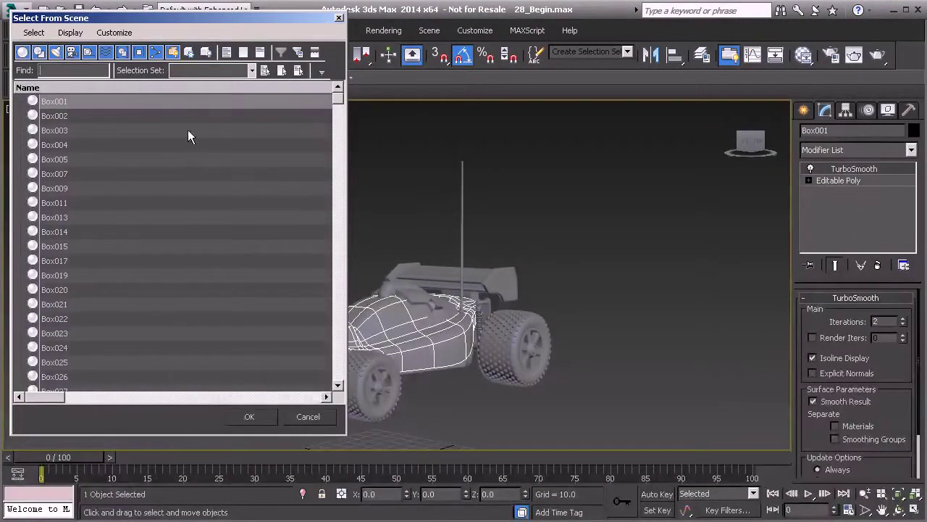
click(340, 116)
drag(337, 115, 329, 363)
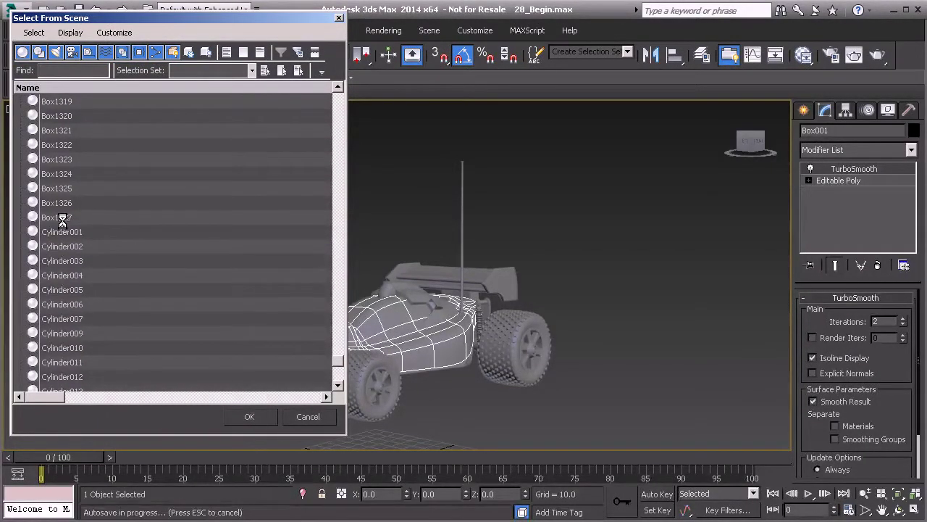
drag(338, 360, 341, 380)
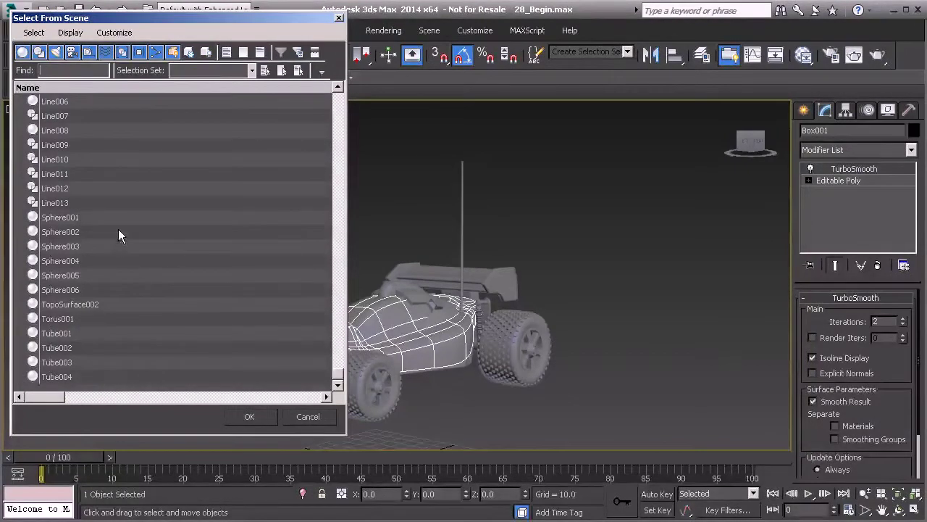
click(66, 117)
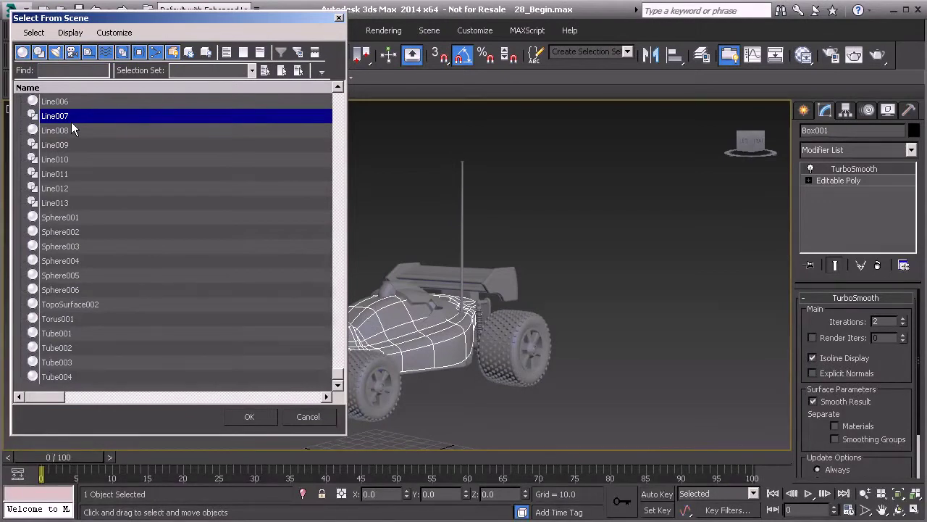
click(249, 416)
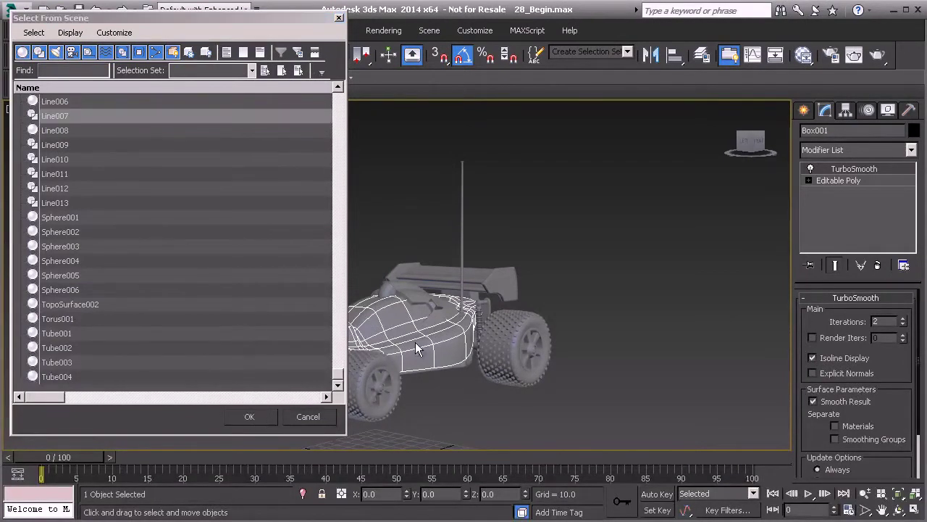
alt+middle_drag(432, 321, 313, 338)
scroll(377, 308, up, 3)
alt+middle_drag(447, 288, 381, 297)
scroll(377, 289, down, 3)
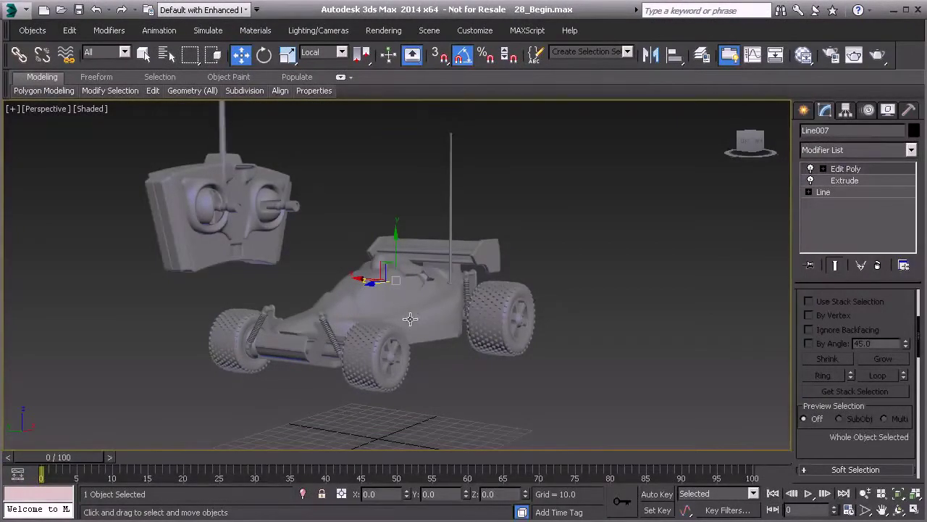
- Select the car's main body shell and rename it Car_Shell
click(411, 318)
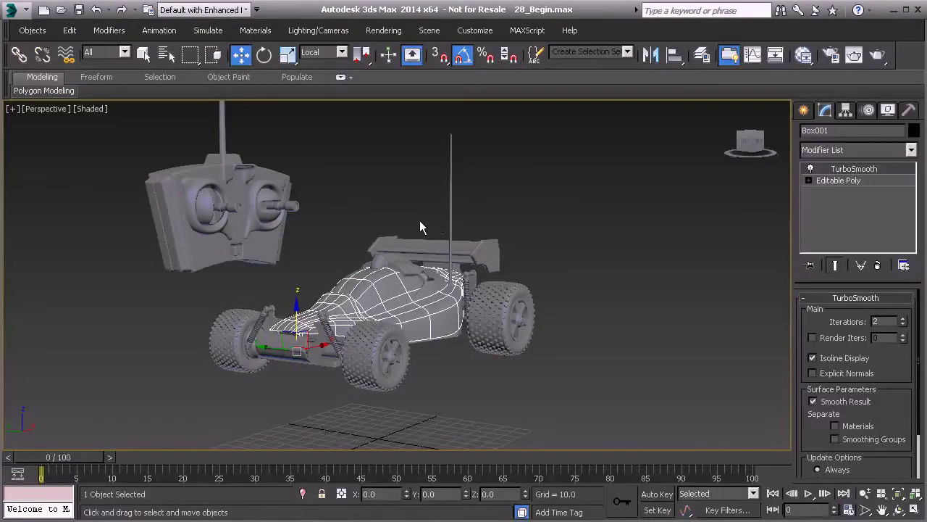
scroll(403, 285, up, 2)
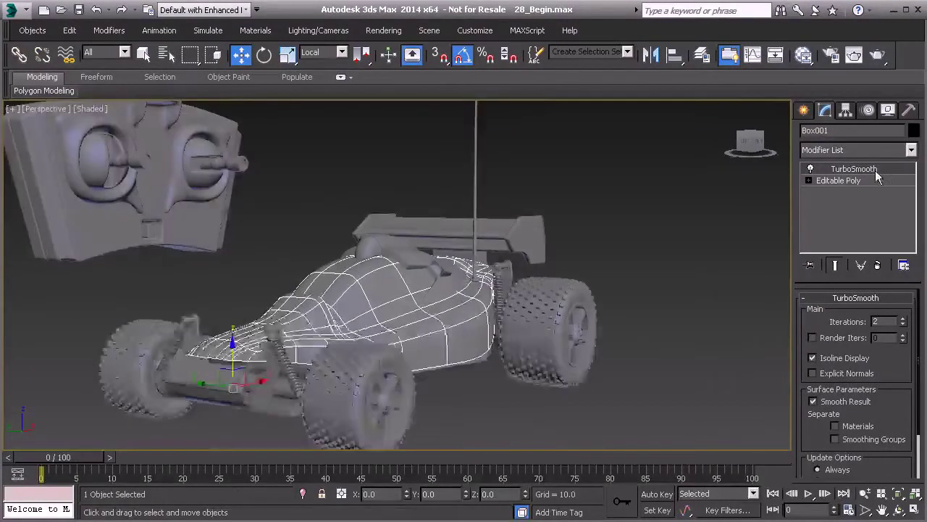
click(840, 134)
text(Casr)
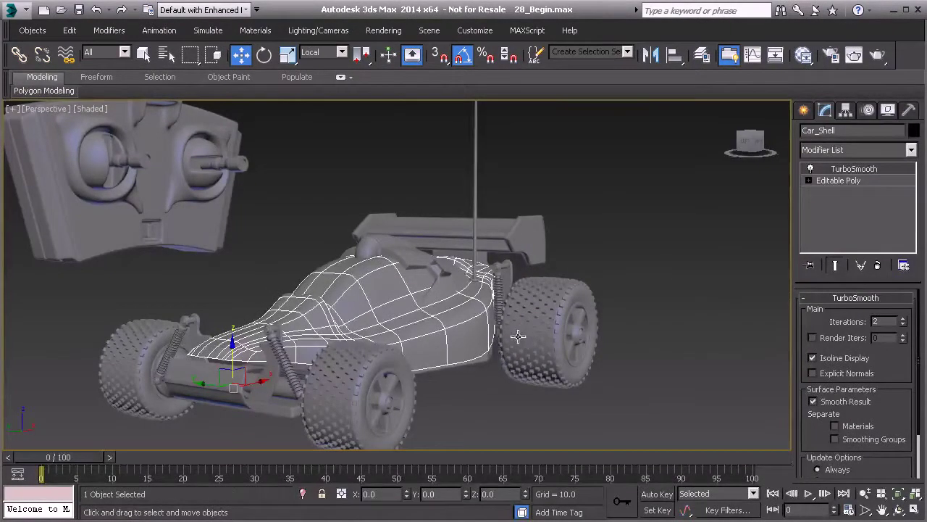
- Select the cover piece on top of the car's shell and rename it Car_Shell_Cover
middle_drag(294, 344, 377, 345)
alt+middle_drag(486, 286, 420, 280)
click(417, 275)
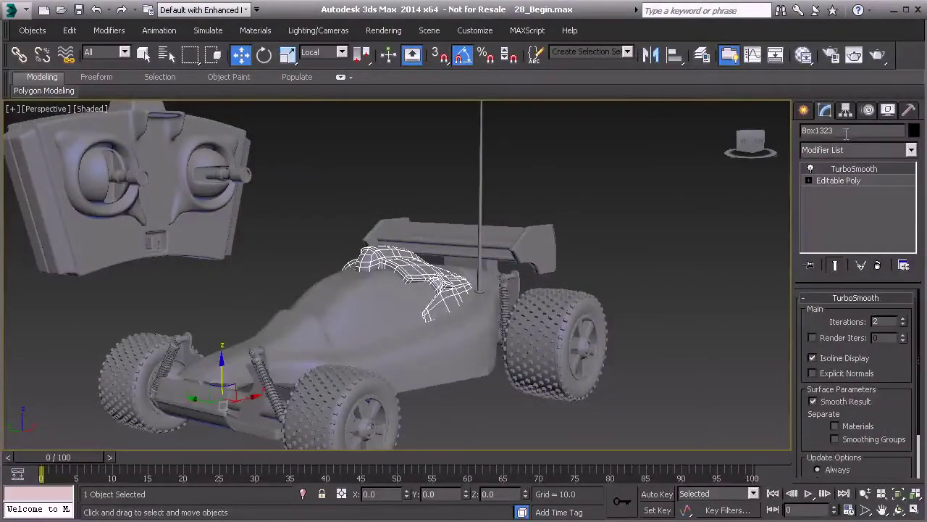
text(Car)
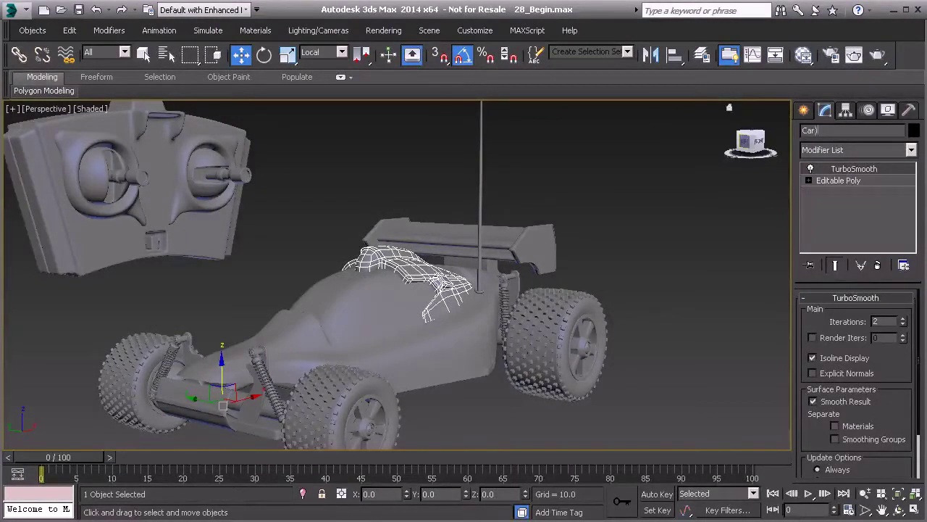
text(_Shell_Cover)
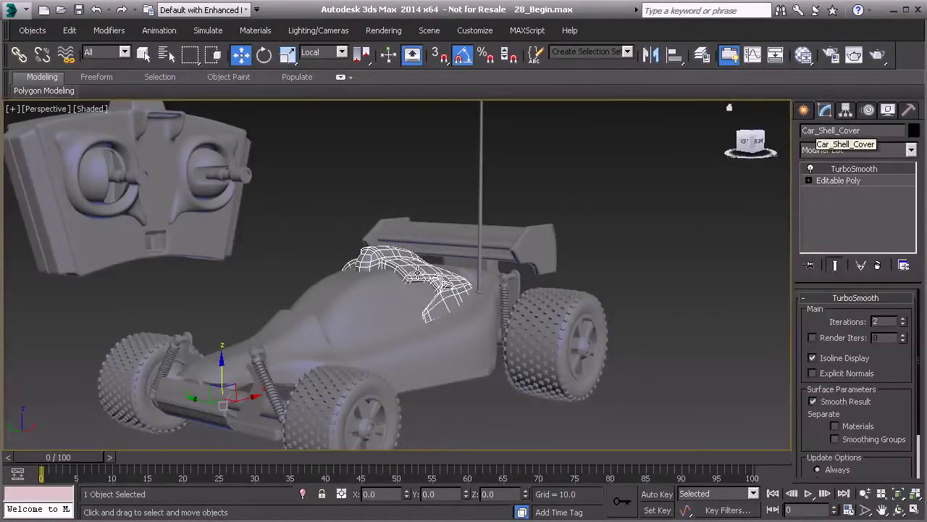
- Rename the car's front-left spring bracket Spring_Connector_FT_LT and the front-right one Spring_Connector_FT_RT
alt+middle_drag(272, 376, 374, 355)
scroll(374, 355, up, 3)
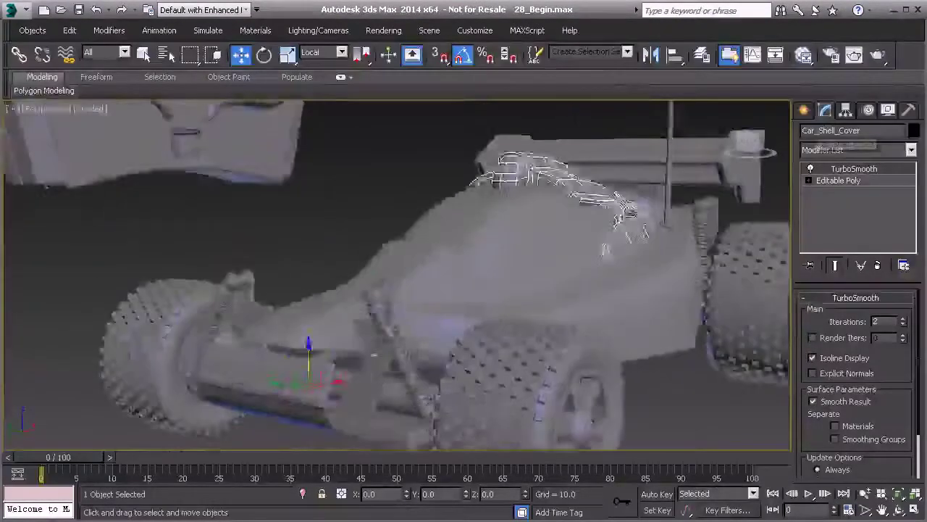
click(373, 355)
alt+middle_drag(594, 251, 468, 284)
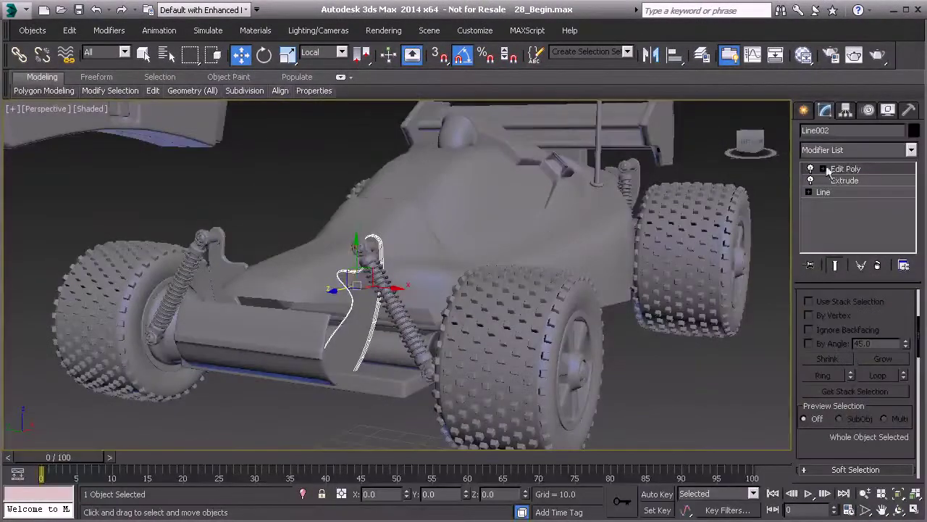
drag(841, 132, 781, 154)
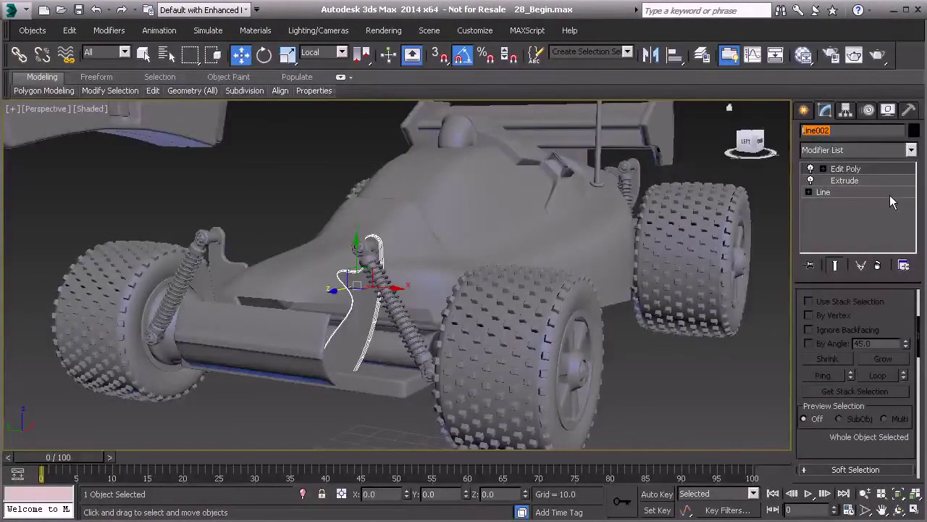
text(Sprint)
text(_Cone)
key(BackSpace)
text(nector_)
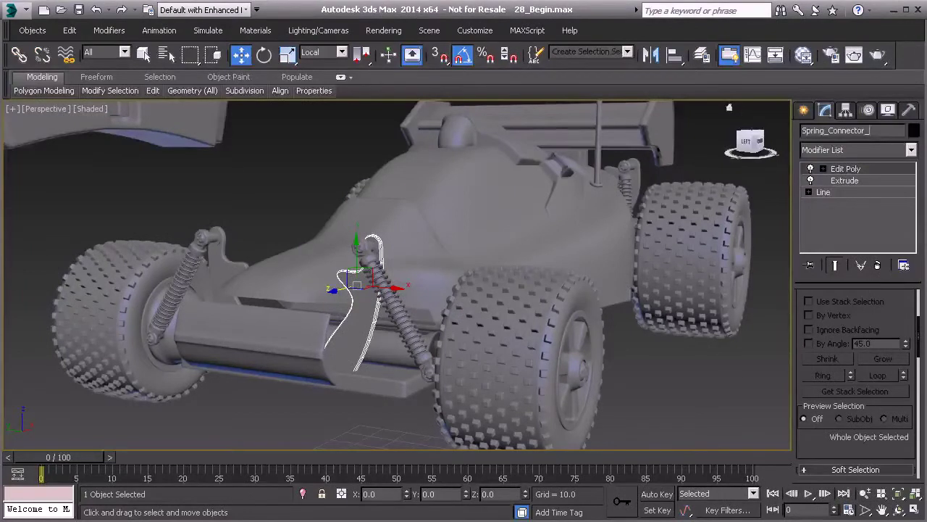
text(T_)
key(BackSpace)
text(LT)
key(Return)
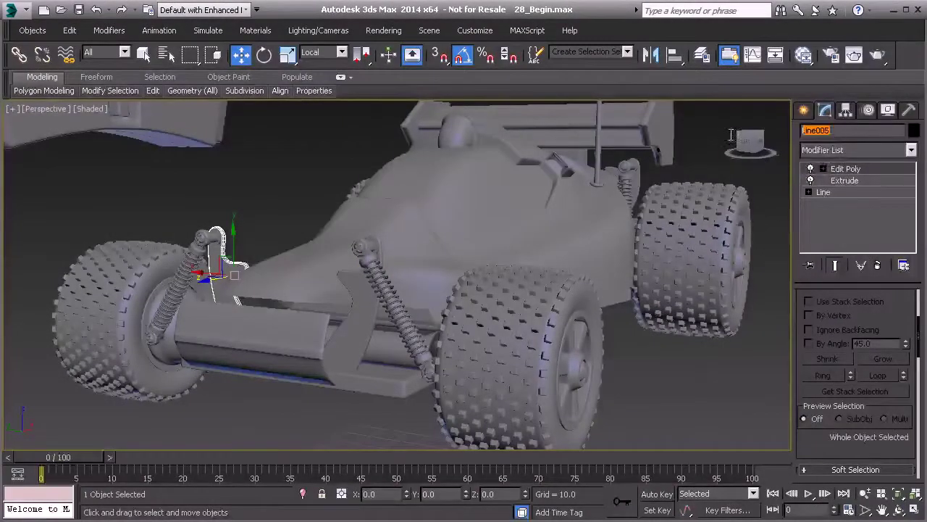
text(Spring_Connector_FT_LT)
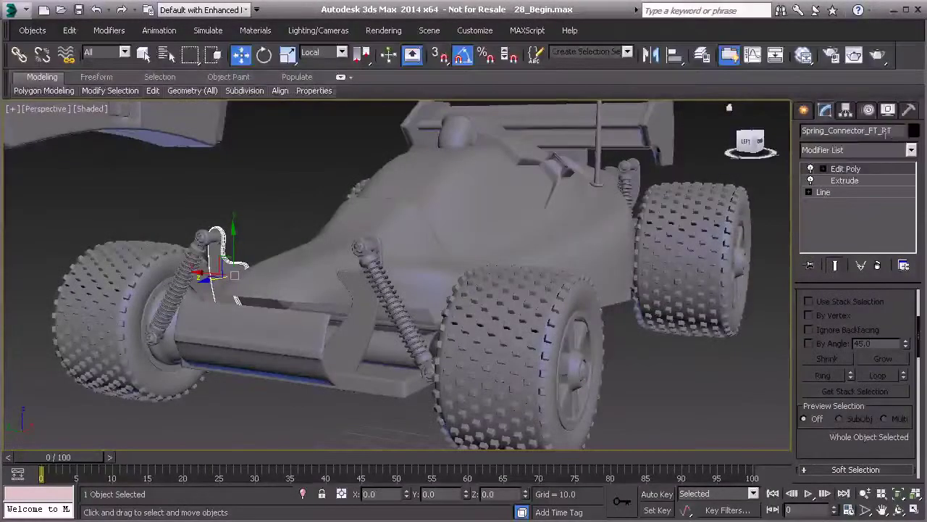
- Select the spring bracket by the car's rear-left wheel and rename it Spring_Connector_BK_LT
middle_drag(456, 229, 285, 275)
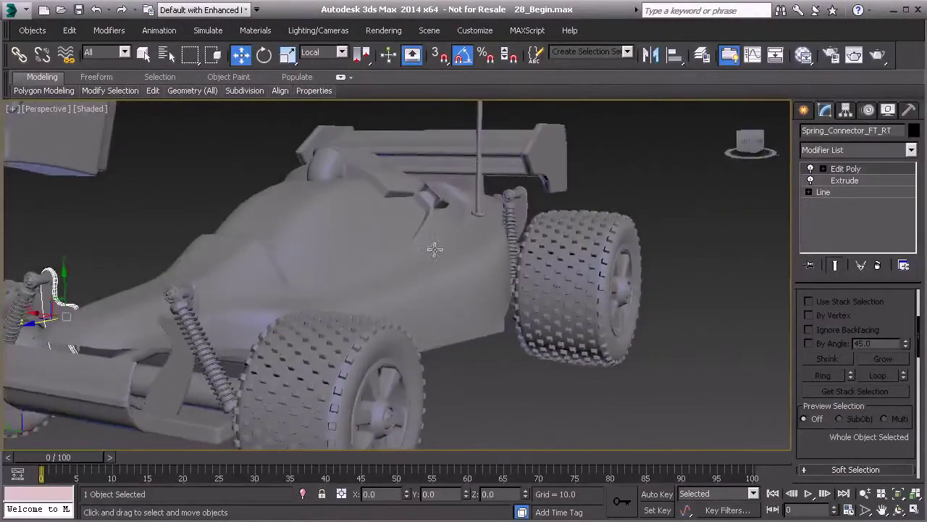
click(516, 207)
drag(830, 129, 799, 159)
text(Spring_Connector_FT_LT)
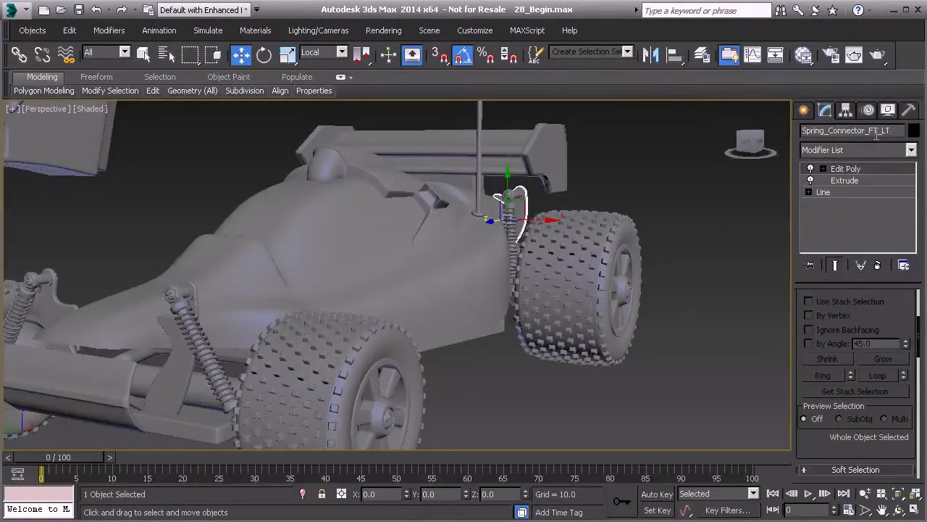
key(BackSpace)
key(BackSpace)
text(Bl)
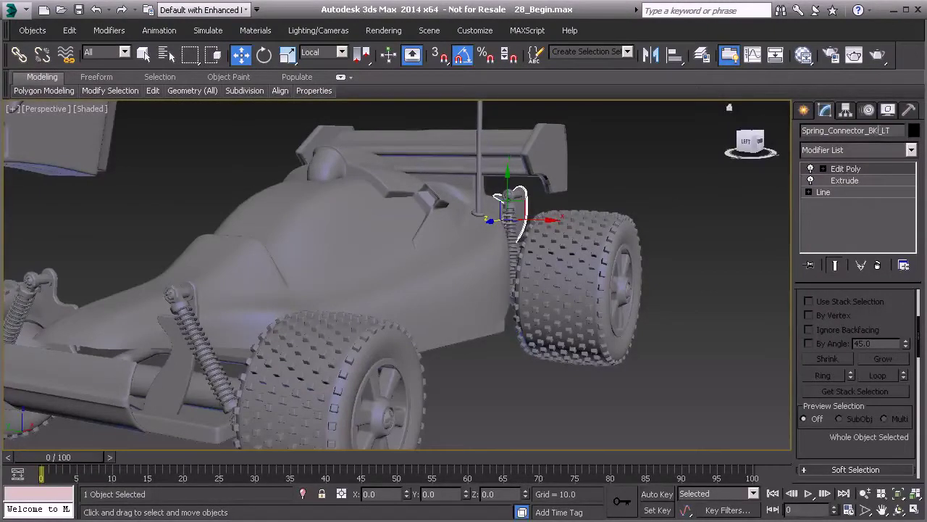
- Select the spring bracket by the car's rear-right wheel and rename it Spring_Connector_BK_RT
alt+middle_drag(319, 205, 435, 239)
click(439, 210)
click(849, 132)
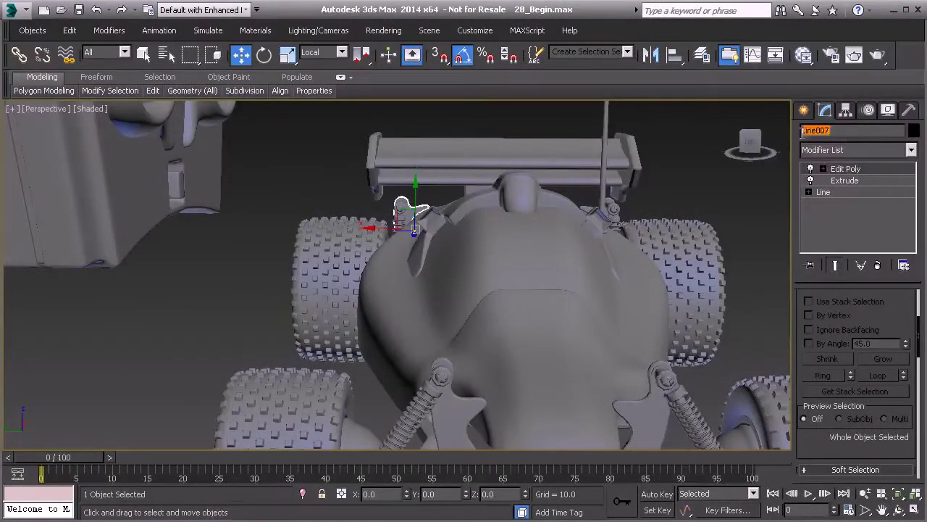
alt+middle_drag(610, 234, 565, 239)
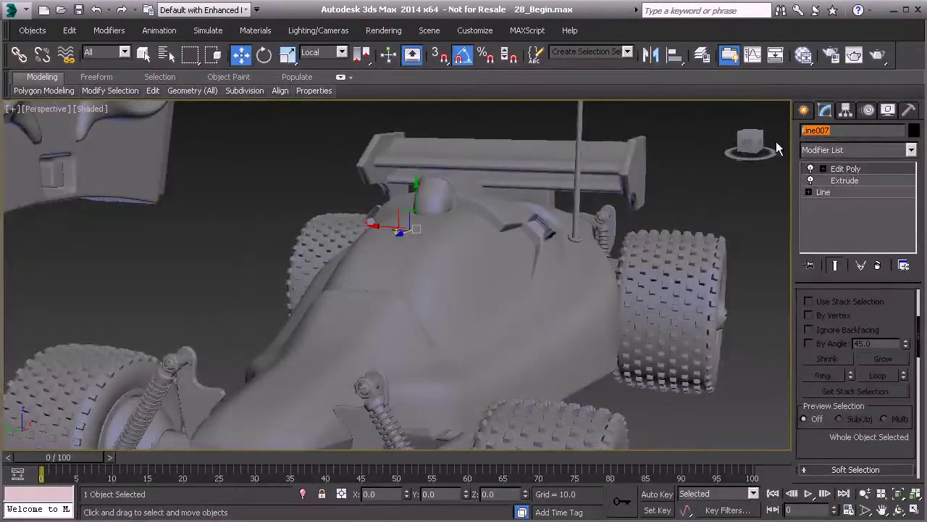
text(Spring_Connector_FL_LT)
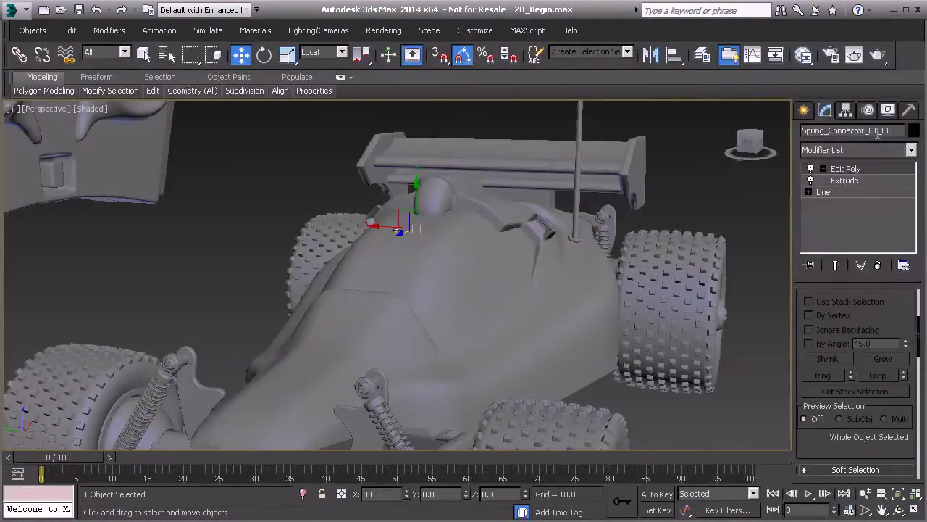
drag(877, 132, 871, 132)
text(C)
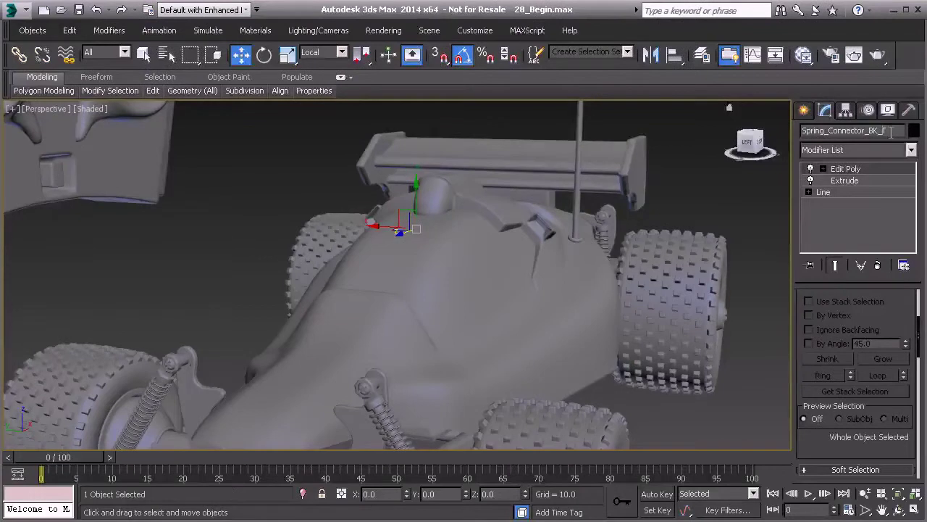
text(T)
- Select the antenna rod on the car and rename it Car_Antenna
alt+middle_drag(571, 225, 482, 250)
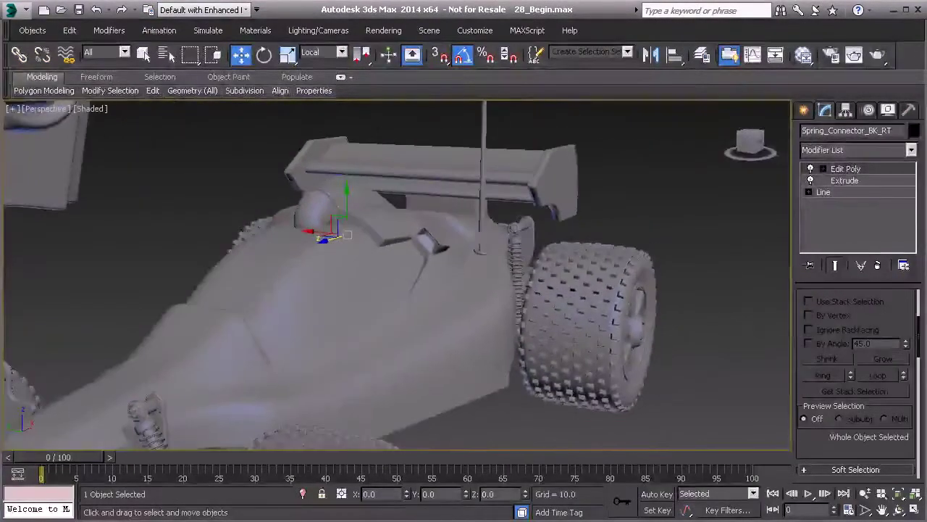
click(482, 251)
double_click(853, 130)
text(Car_Antenna)
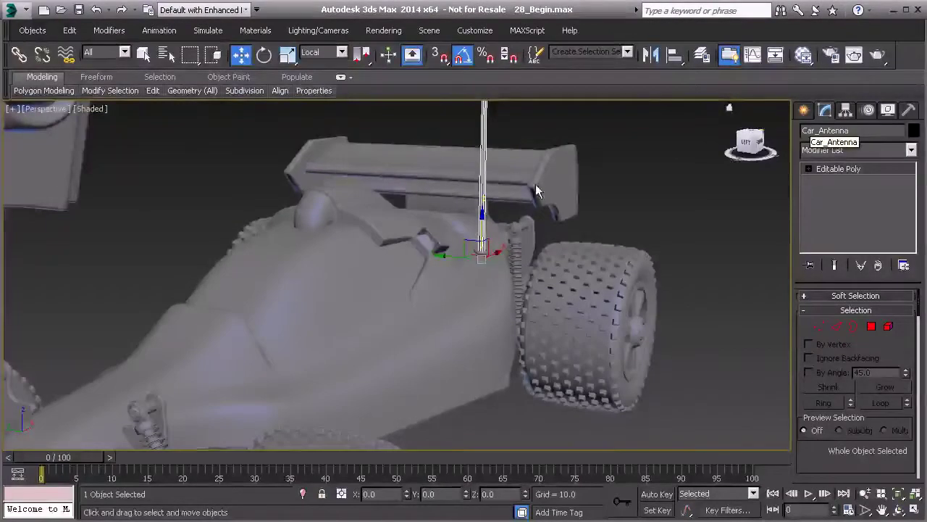
- Select the small sphere at the tip of the car's antenna, rename it Car_Antenna_Ball, and clear the selection
middle_drag(440, 237, 548, 283)
scroll(505, 282, down, 4)
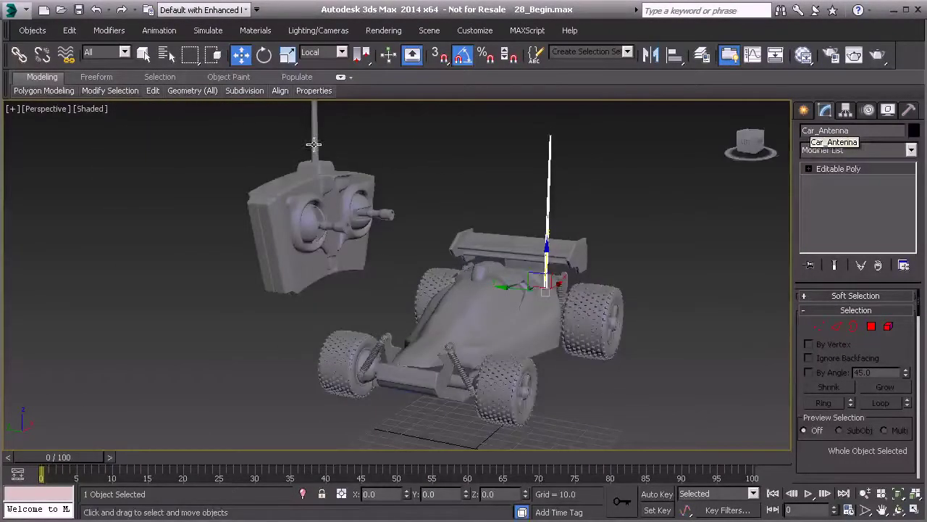
middle_drag(314, 148, 316, 190)
scroll(491, 282, up, 3)
alt+middle_drag(498, 287, 417, 311)
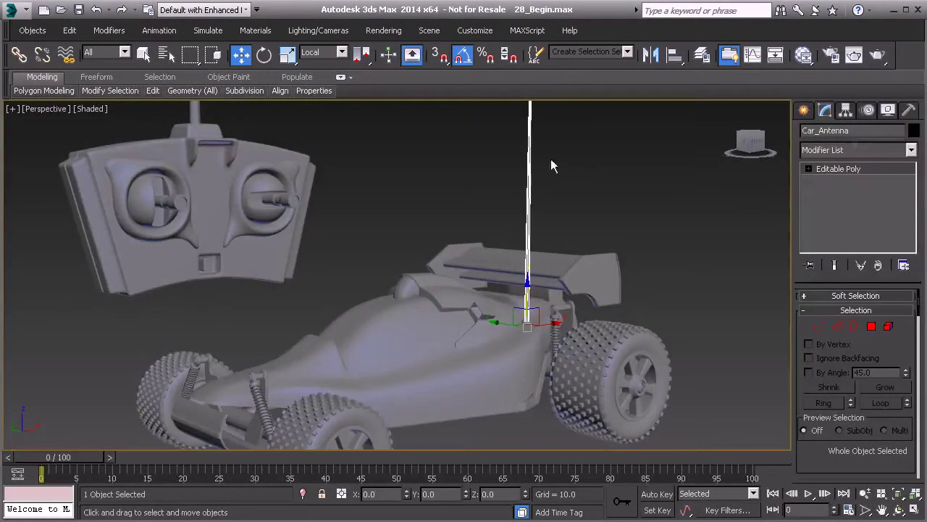
middle_drag(551, 158, 512, 277)
scroll(501, 251, up, 5)
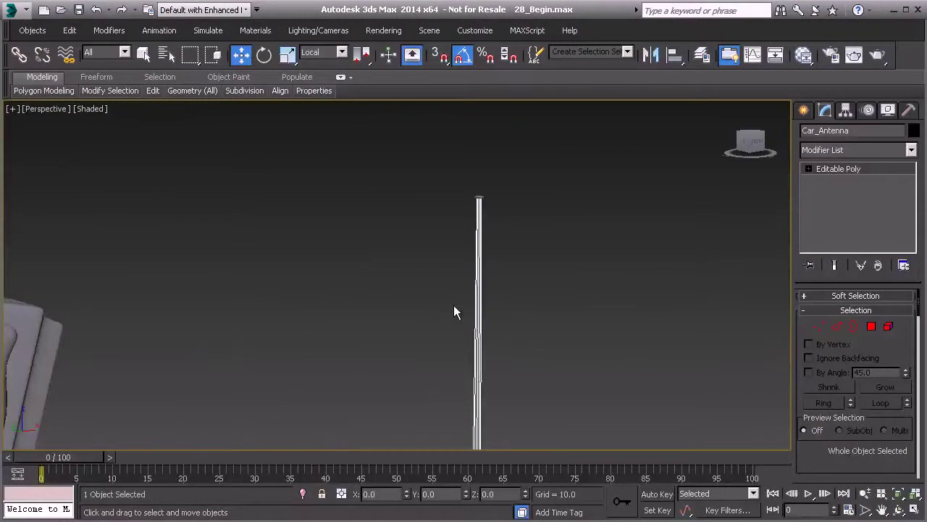
middle_drag(476, 213, 462, 203)
click(464, 187)
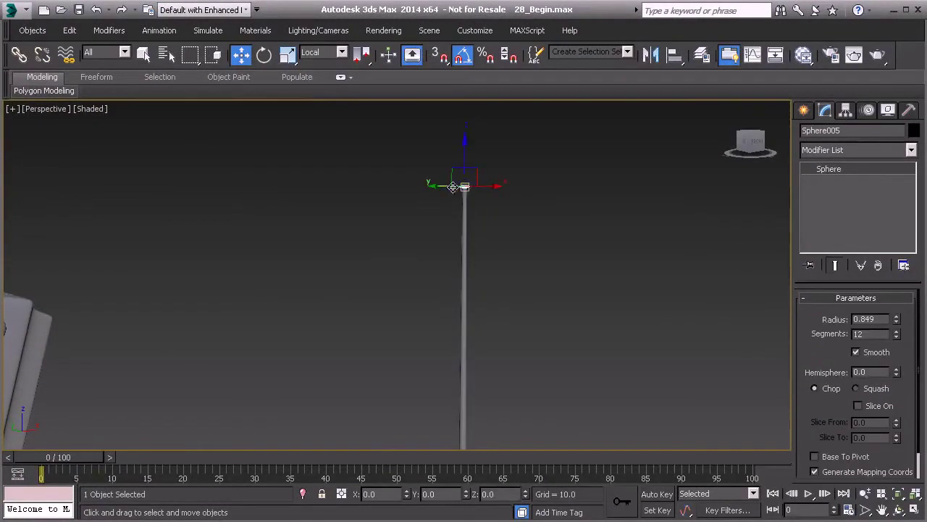
click(844, 135)
text(Car_Antenna_Ball)
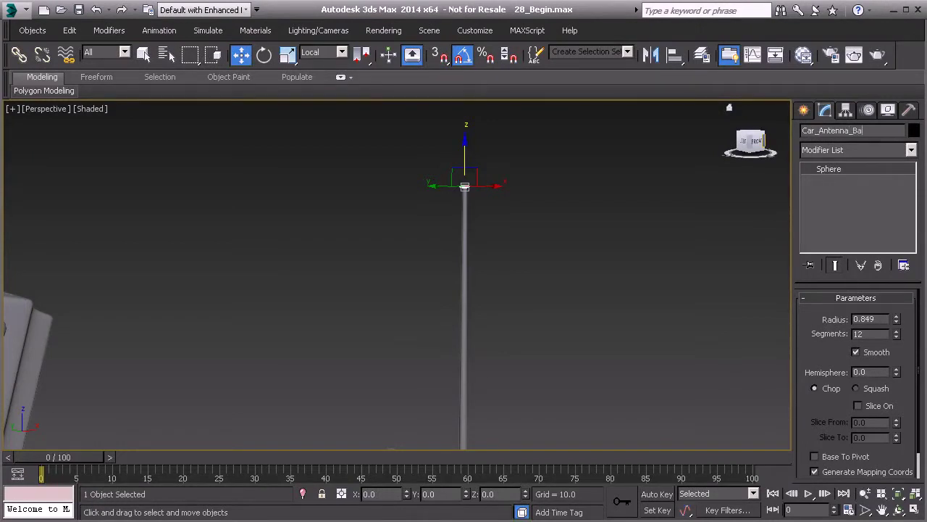
click(530, 273)
- Select the frame running along the underside of the car and rename it Car_Frame
middle_drag(489, 257, 538, 241)
scroll(538, 240, down, 2)
middle_drag(457, 307, 463, 310)
scroll(463, 310, down, 3)
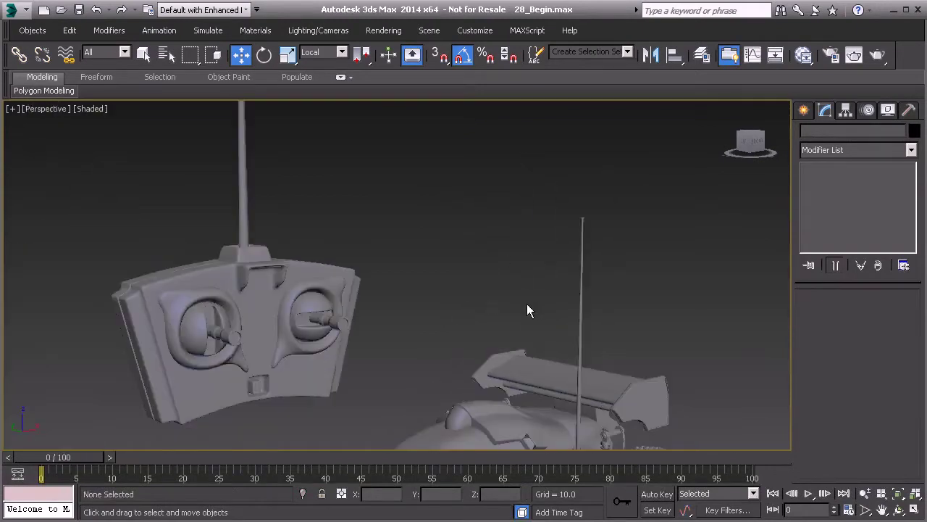
middle_drag(529, 311, 524, 250)
middle_drag(471, 375, 514, 340)
click(514, 337)
double_click(834, 131)
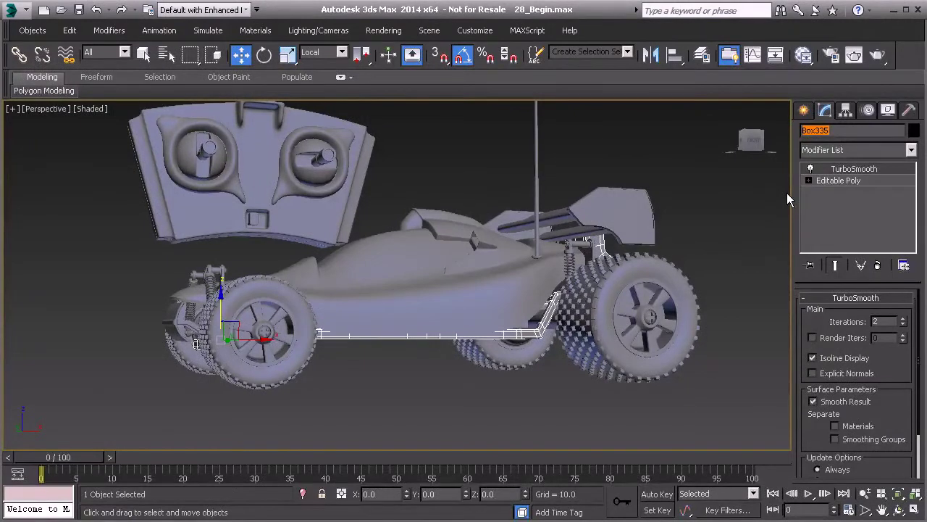
text(Car_G)
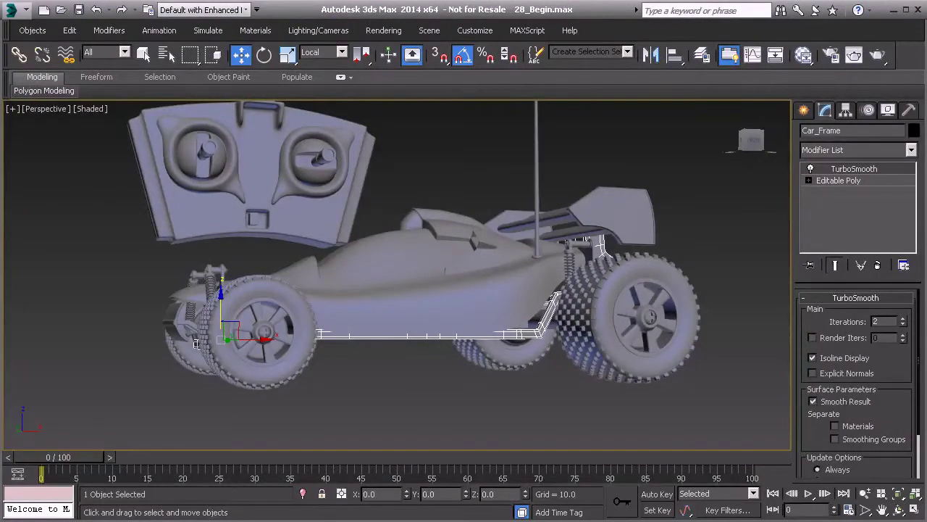
- Select the cylindrical bumper at the front of the car and rename it Car_Bumper
click(446, 299)
click(476, 246)
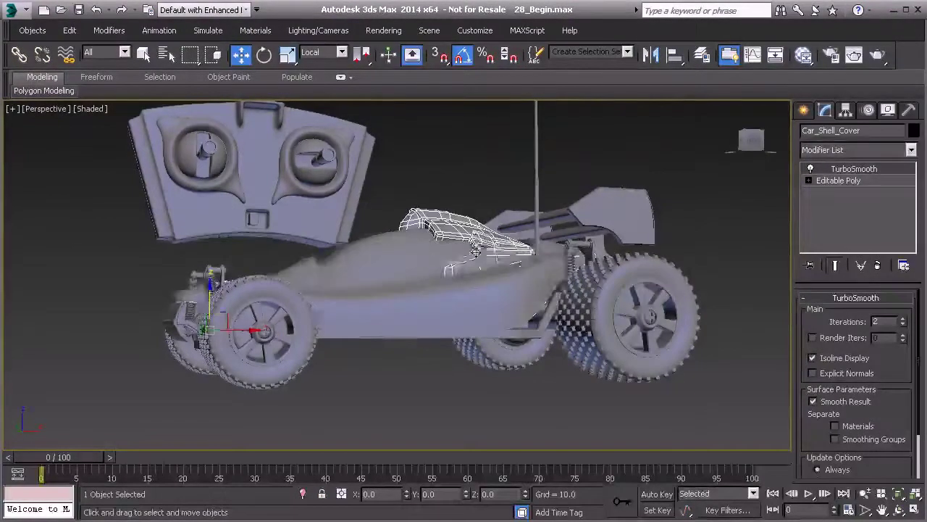
alt+middle_drag(507, 257, 521, 279)
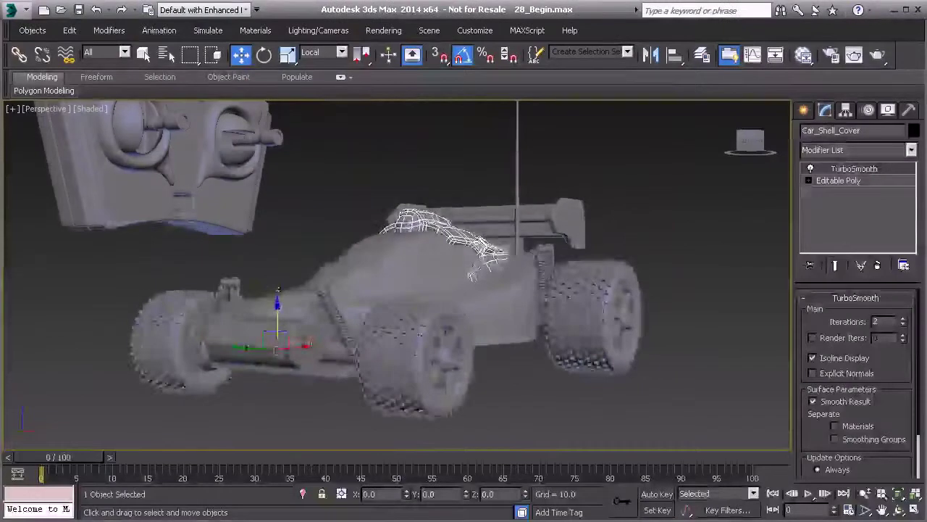
click(250, 341)
double_click(842, 130)
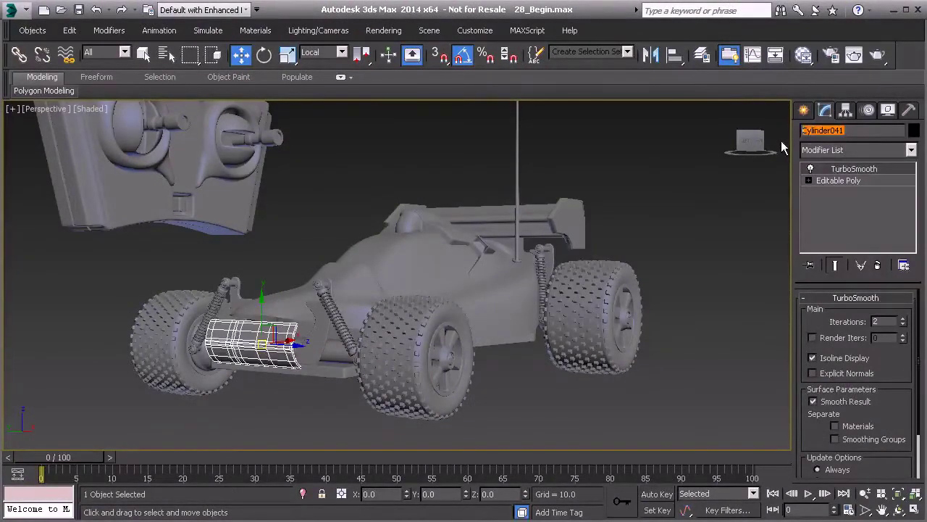
text(Car_Bumper)
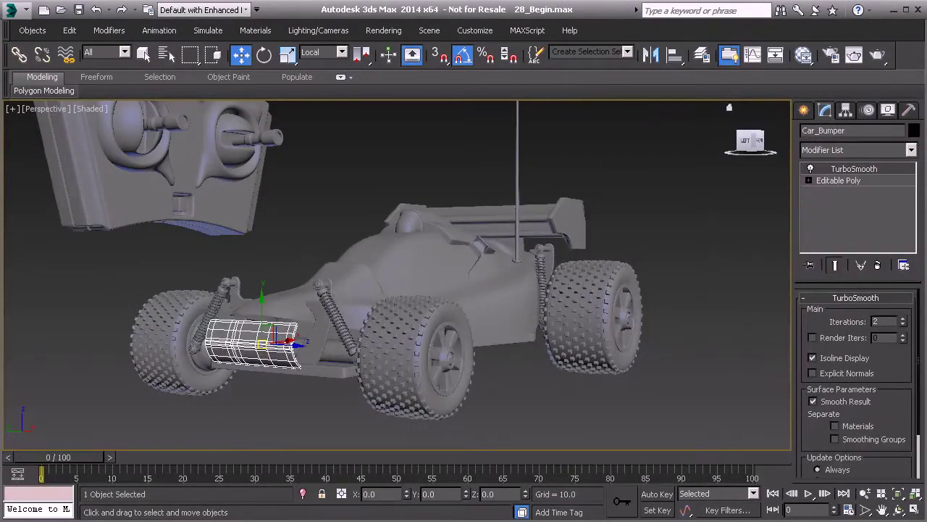
- Select the inner rods and the coil of the car's front-left spring
middle_drag(418, 297, 455, 297)
scroll(376, 308, up, 3)
click(376, 308)
mouse_move(376, 307)
alt+middle_down()
mouse_move(341, 311)
mouse_move(366, 295)
alt+middle_up()
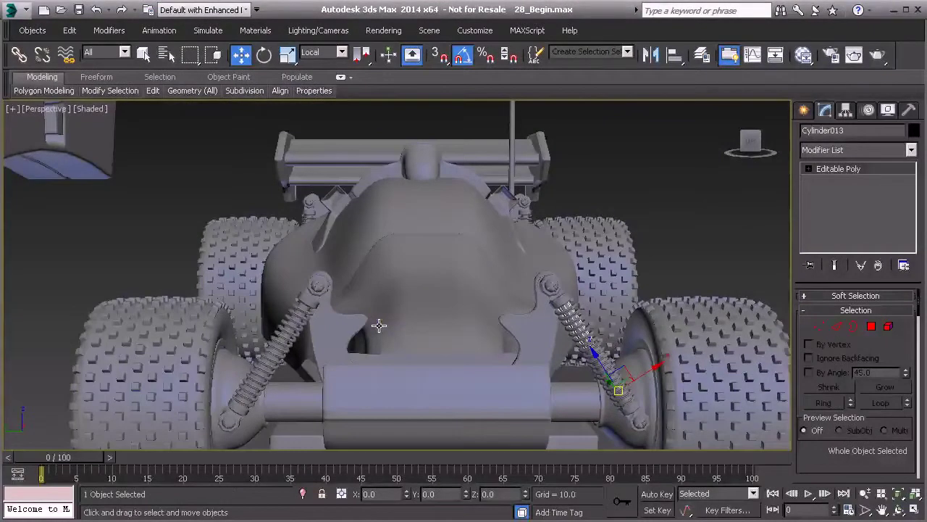
alt+middle_drag(548, 223, 507, 250)
middle_drag(565, 253, 471, 273)
scroll(471, 274, down, 6)
alt+middle_drag(476, 352, 465, 299)
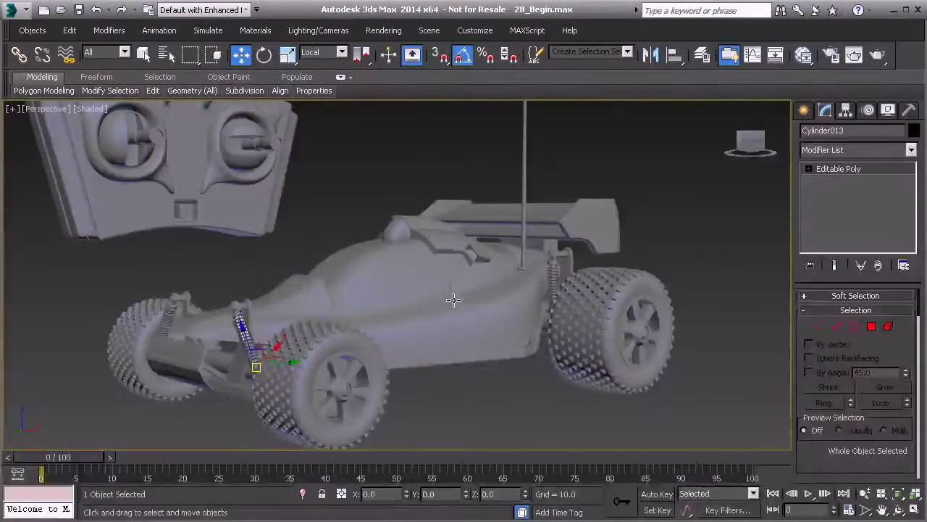
alt+middle_drag(454, 300, 434, 331)
scroll(504, 344, up, 3)
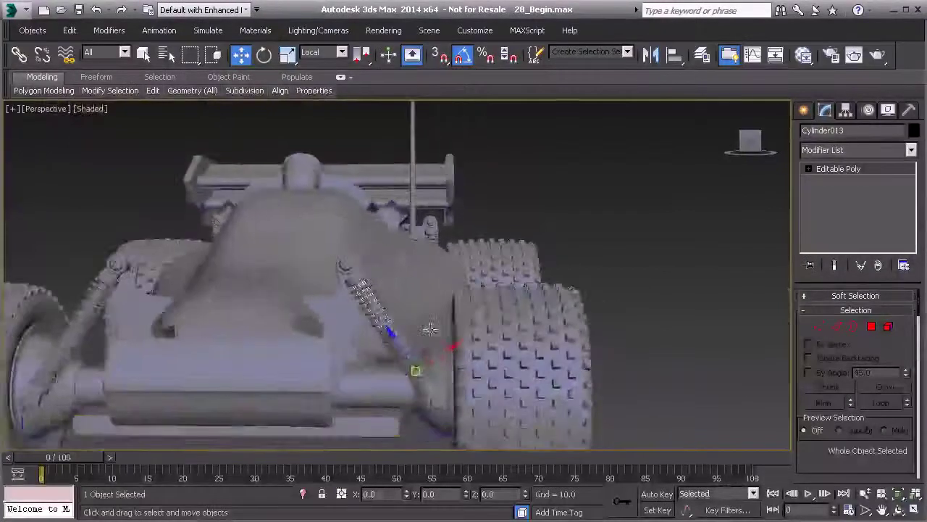
scroll(415, 335, up, 4)
middle_drag(286, 249, 307, 241)
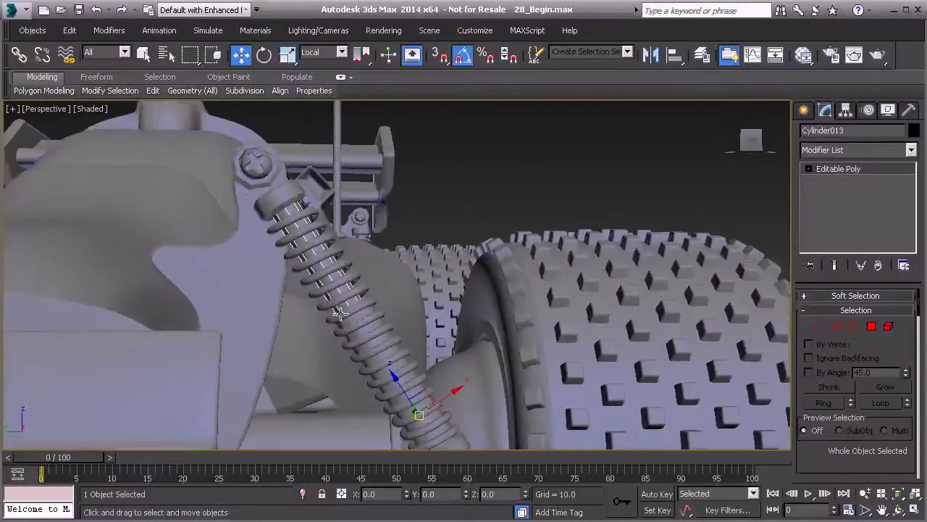
ctrl+click(340, 312)
ctrl+click(365, 334)
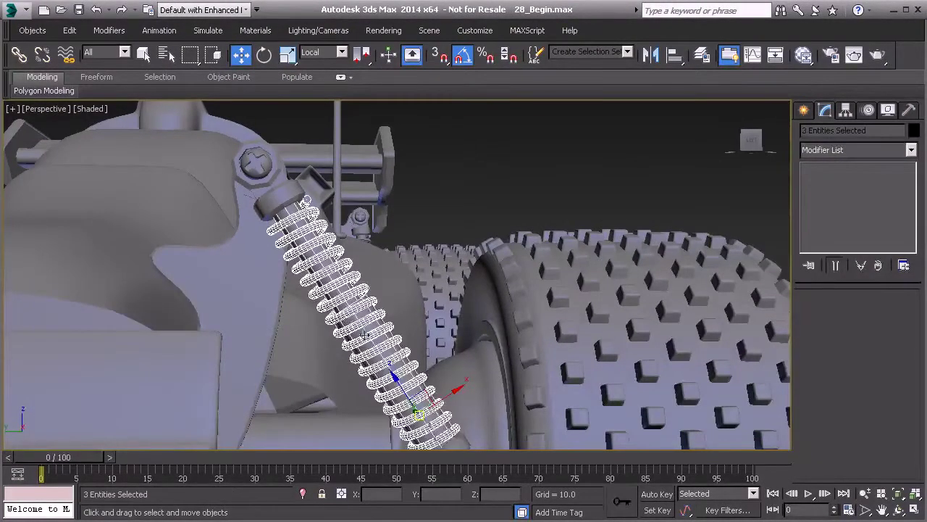
- Add the front-left spring's collars, end mounts, bolts and upper connecting pin to the selection
ctrl+click(281, 205)
ctrl+click(269, 186)
ctrl+click(253, 168)
alt+middle_drag(287, 233, 384, 252)
ctrl+click(491, 297)
ctrl+click(471, 298)
ctrl+click(466, 296)
ctrl+click(270, 331)
ctrl+click(281, 364)
ctrl+click(293, 374)
alt+middle_drag(293, 375, 263, 380)
middle_drag(228, 165, 282, 271)
scroll(282, 271, down, 3)
alt+middle_drag(255, 228, 98, 215)
middle_drag(97, 215, 339, 266)
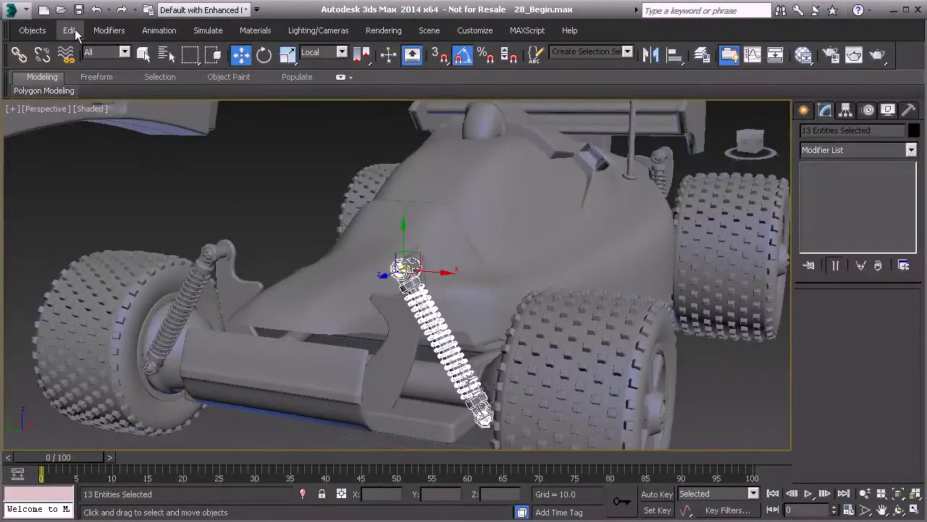
- Group the selected front-left spring parts under the name Spring_FT_LT
click(108, 30)
mouse_move(69, 30)
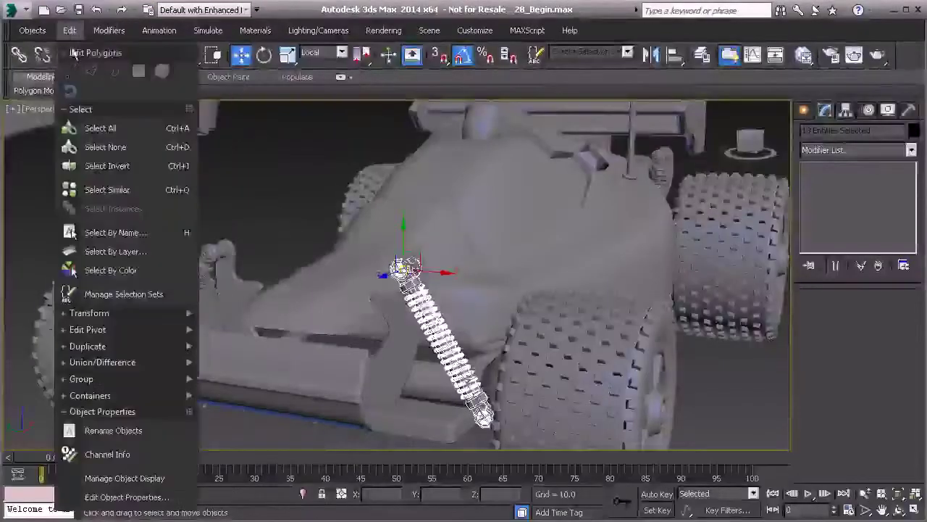
mouse_move(123, 378)
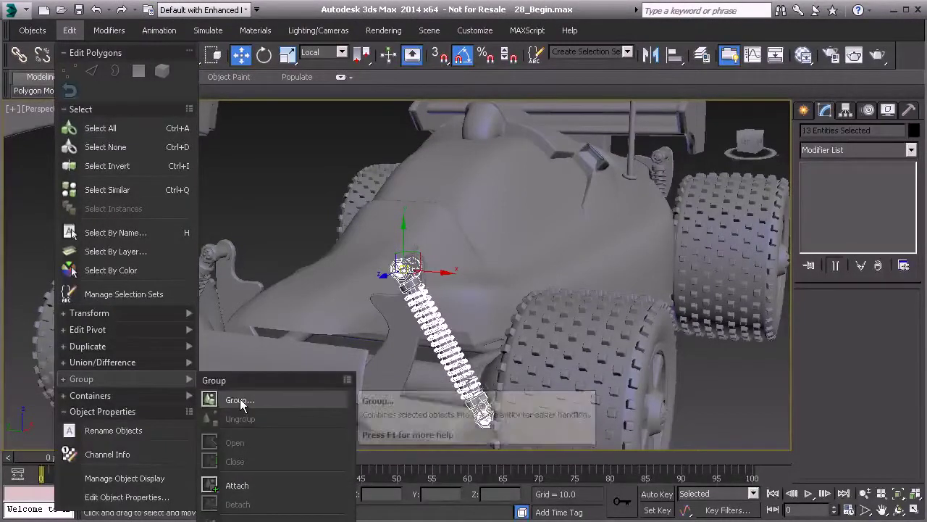
click(240, 401)
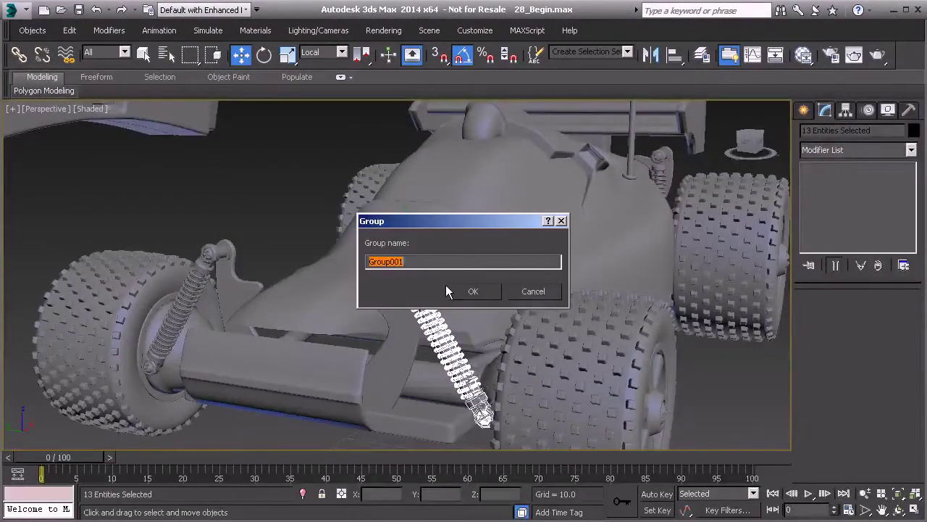
text(Sprint)
key(BackSpace)
text(g)
click(471, 292)
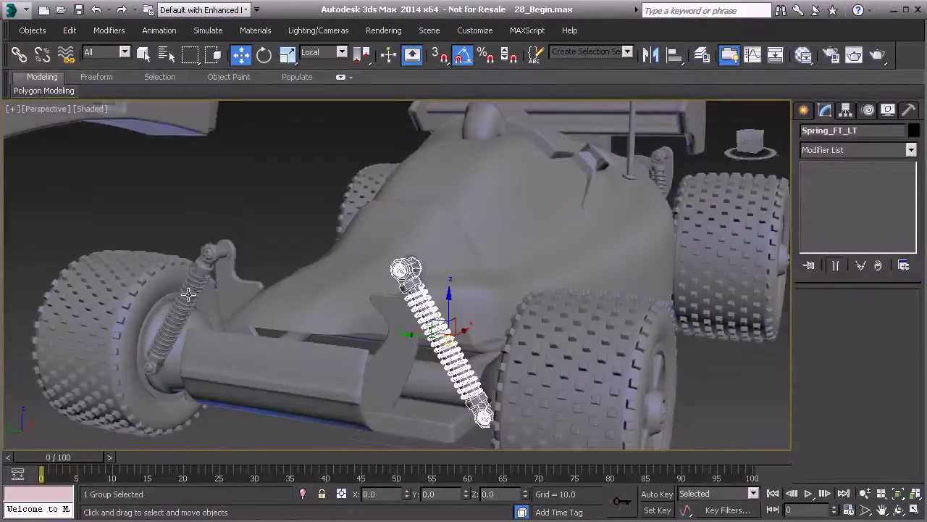
- Select the lower mount, bolt, lower collar and coil of the car's front-right spring
alt+middle_drag(189, 293, 338, 240)
scroll(296, 317, up, 5)
click(279, 321)
ctrl+click(292, 312)
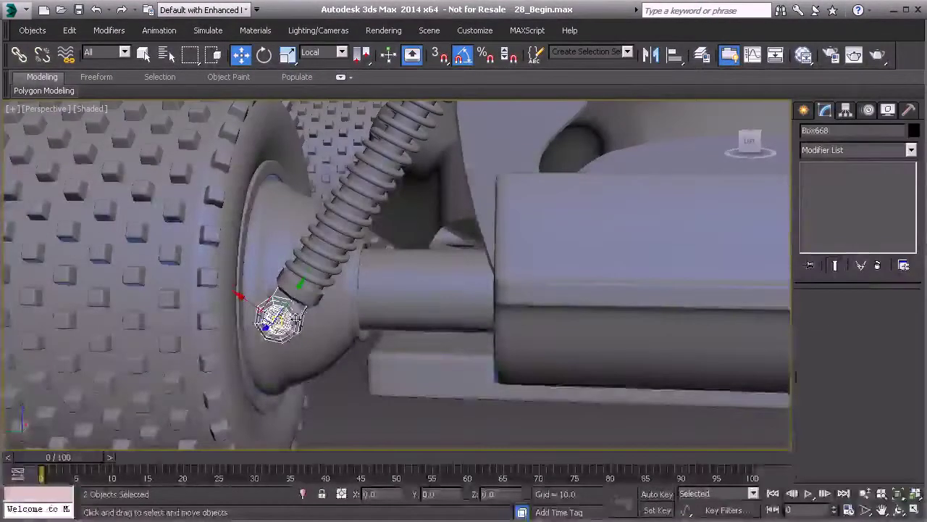
ctrl+click(302, 291)
ctrl+click(310, 277)
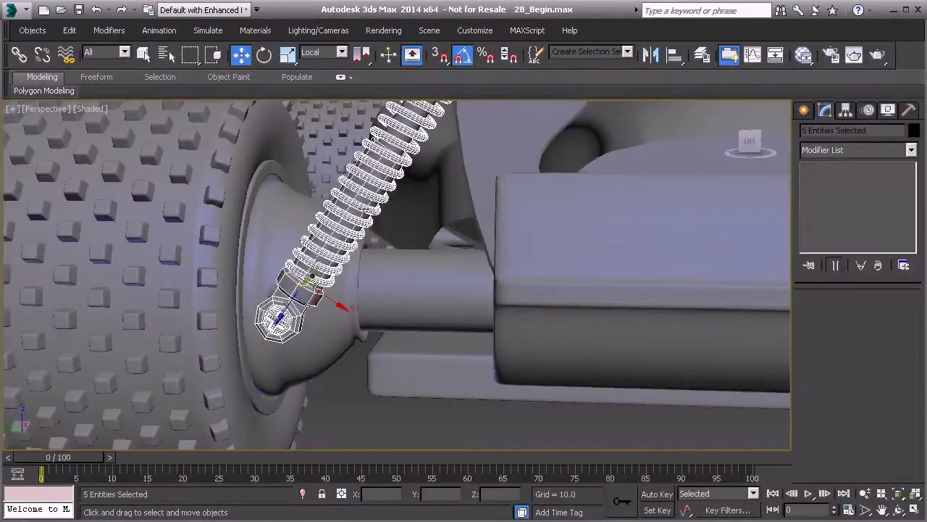
- Add the front-right spring's upper collar, mount, bolts and connecting pin to the selection
scroll(386, 156, down, 2)
middle_drag(386, 156, 289, 308)
ctrl+click(351, 201)
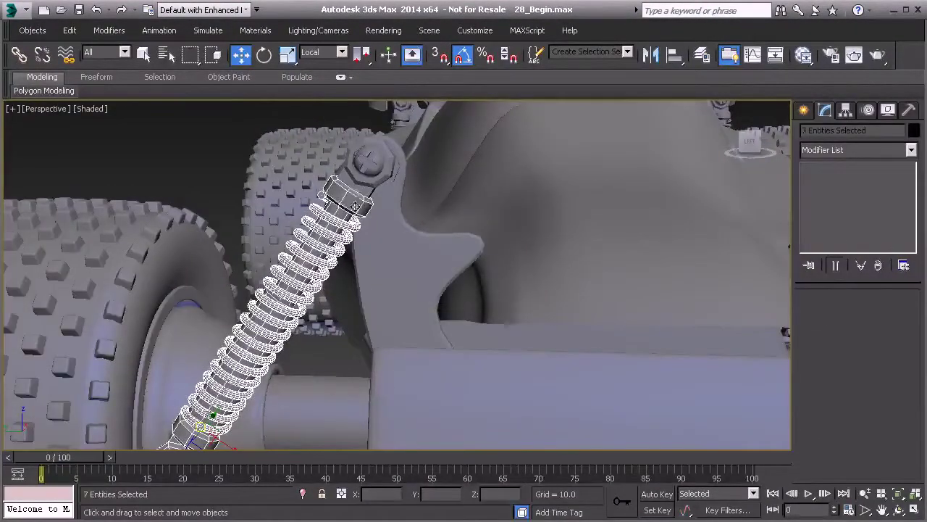
ctrl+click(371, 161)
alt+middle_drag(374, 161, 573, 332)
ctrl+click(464, 313)
ctrl+click(465, 323)
ctrl+click(451, 325)
ctrl+click(435, 330)
alt+middle_drag(435, 330, 449, 309)
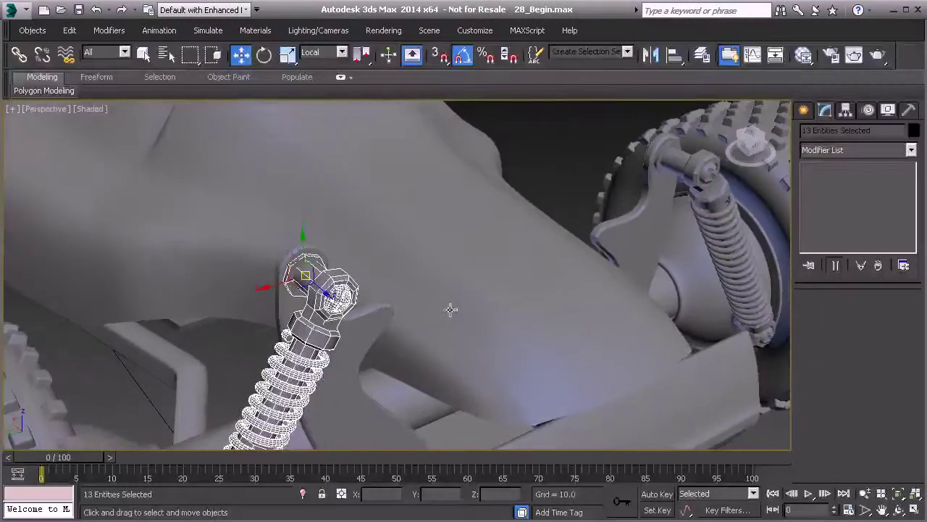
- Group the selected front-right spring parts under the name Spring_FT_RT
click(69, 30)
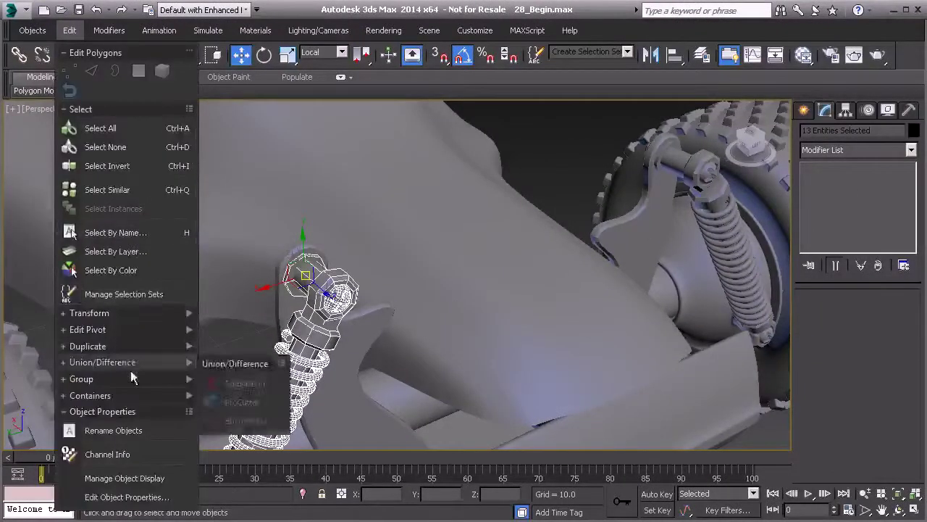
mouse_move(94, 378)
click(232, 404)
text(Spring_FT_LT)
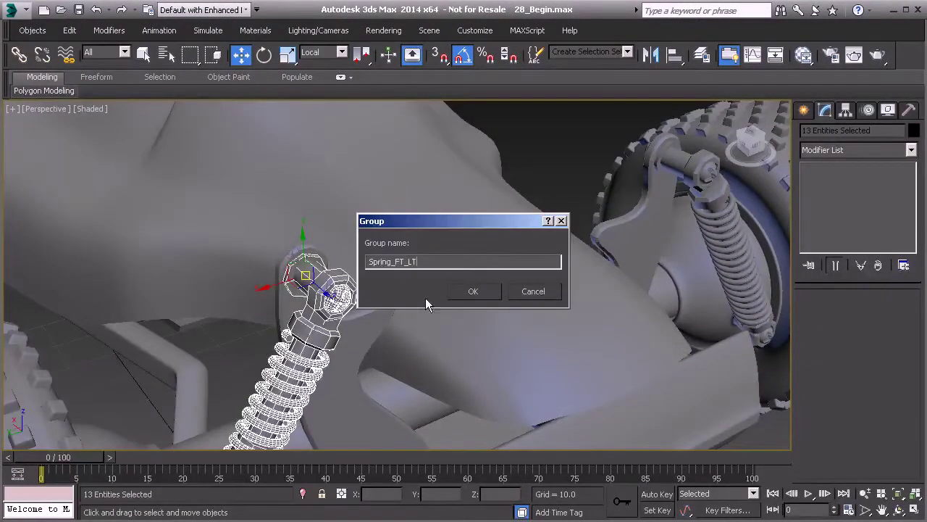
key(BackSpace)
key(BackSpace)
text(T)
click(468, 293)
- Select the parts of the rear-left spring's upper mount, including its connecting pin and bolts
scroll(449, 217, down, 6)
alt+middle_drag(483, 240, 139, 329)
scroll(450, 263, up, 12)
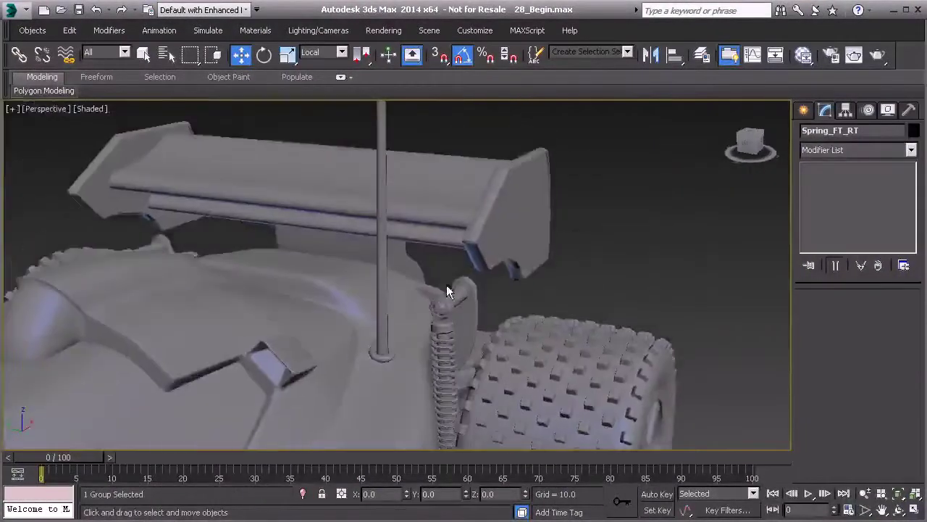
click(457, 281)
ctrl+click(446, 286)
ctrl+click(429, 300)
alt+middle_drag(429, 300, 487, 218)
ctrl+click(520, 289)
ctrl+click(429, 272)
ctrl+click(441, 277)
- Add the remaining rods, coil, collars and mount parts of the rear-left spring to the selection
ctrl+click(316, 270)
ctrl+click(316, 290)
middle_drag(326, 295, 486, 296)
ctrl+click(386, 289)
ctrl+click(501, 212)
ctrl+click(507, 259)
alt+middle_drag(501, 290, 434, 269)
ctrl+click(540, 315)
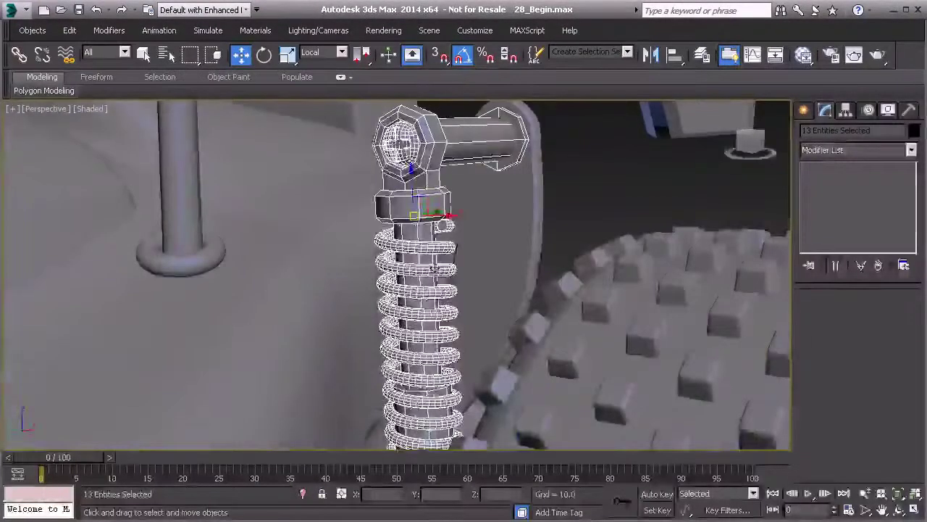
- Inspect the selected rear-left spring from several angles to check that every part is included
alt+middle_drag(440, 194, 368, 210)
click(368, 209)
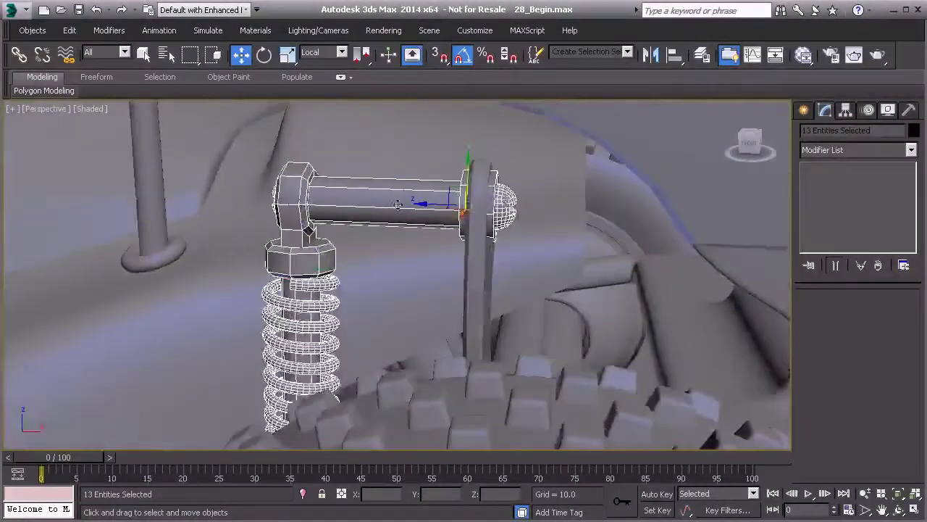
middle_drag(290, 318, 458, 218)
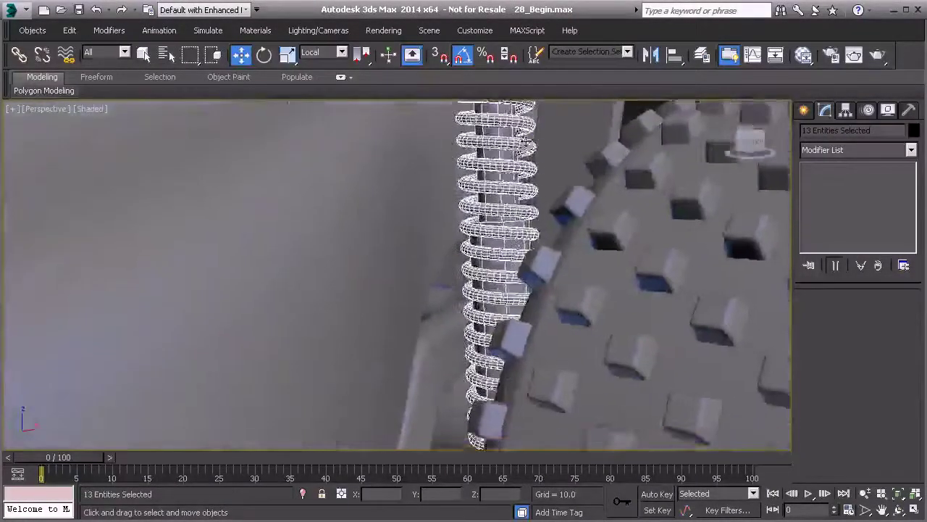
scroll(422, 273, down, 3)
middle_drag(492, 133, 412, 290)
click(436, 226)
click(411, 222)
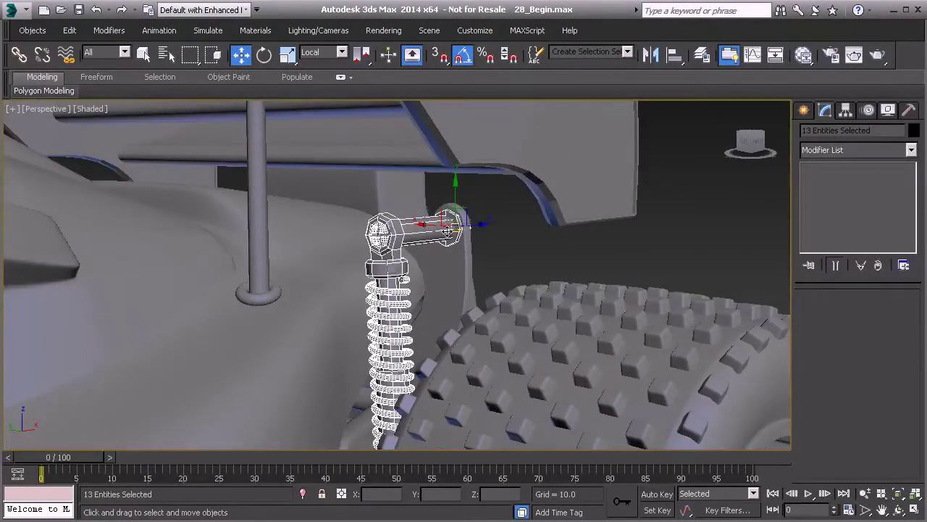
click(395, 222)
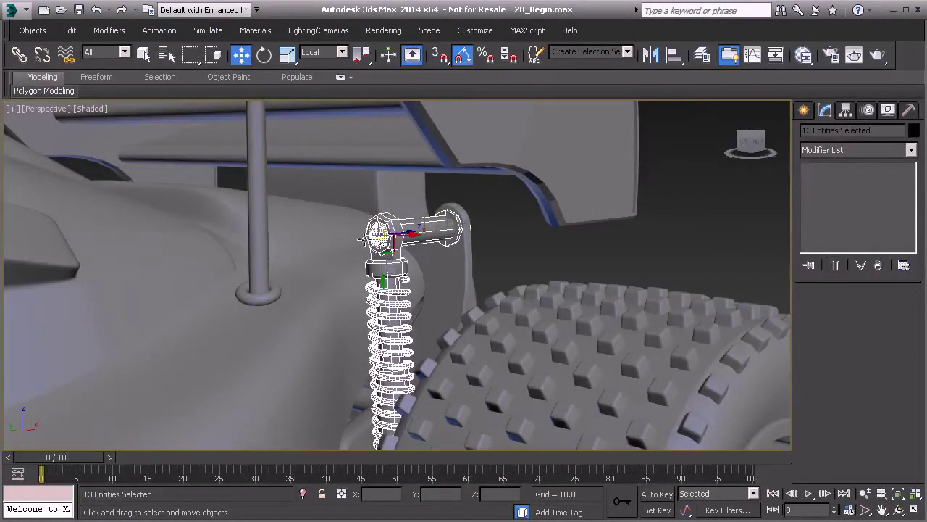
click(388, 268)
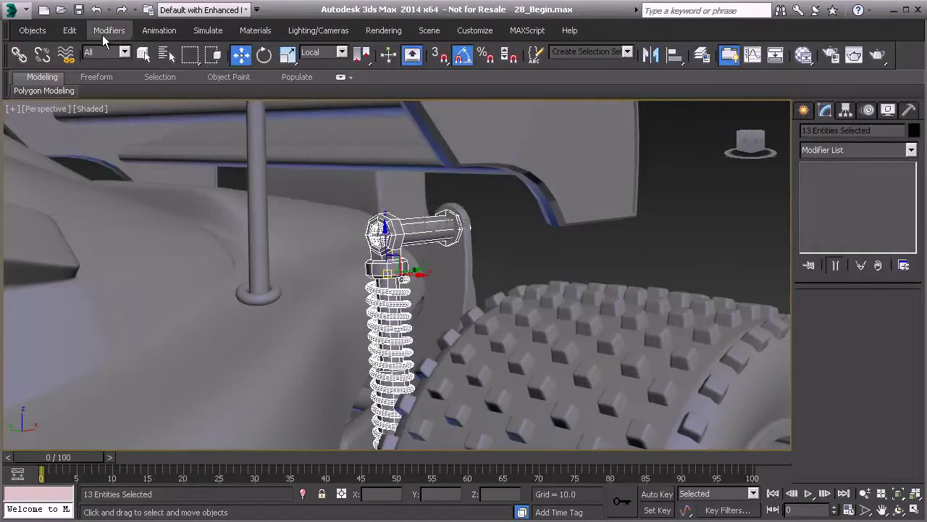
- Group the selected rear-left spring parts under the name Spring_BK_LT
click(70, 30)
mouse_move(136, 378)
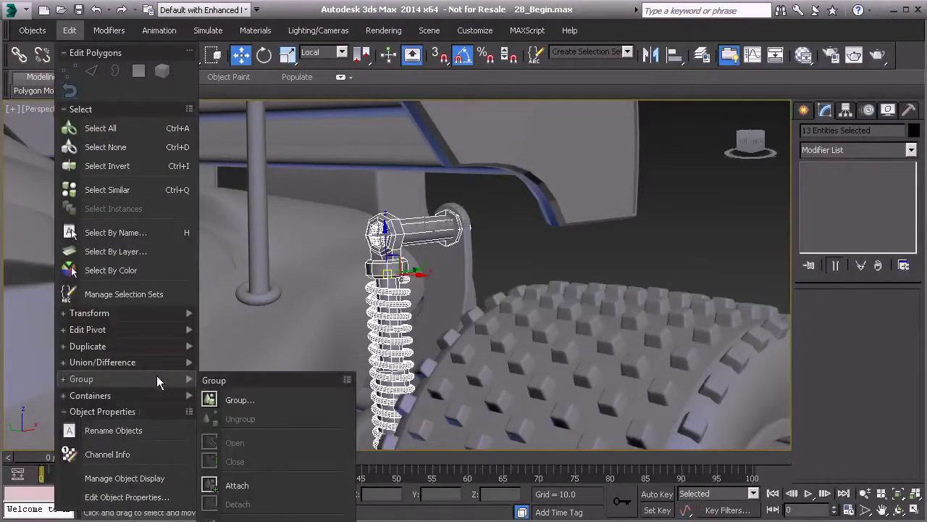
click(240, 400)
text(Spring_FT_LT)
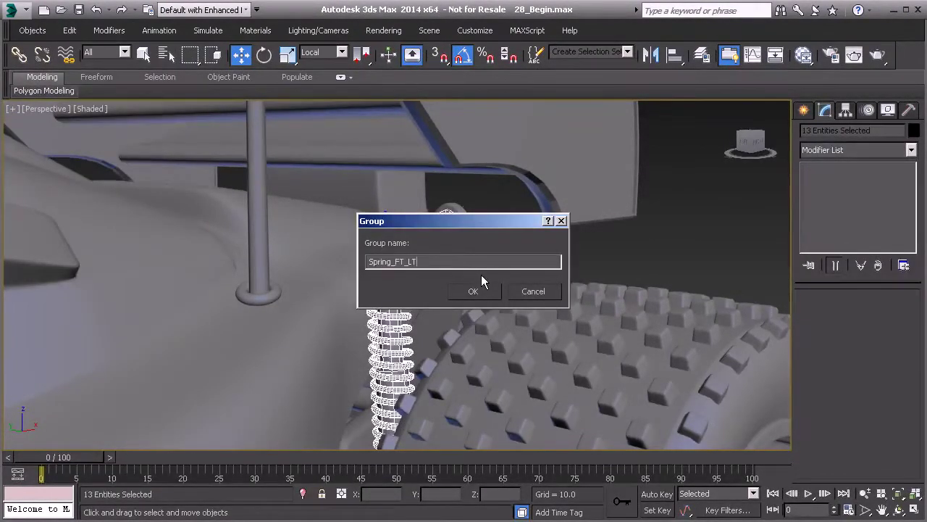
click(408, 262)
key(BackSpace)
key(BackSpace)
drag(432, 262, 406, 282)
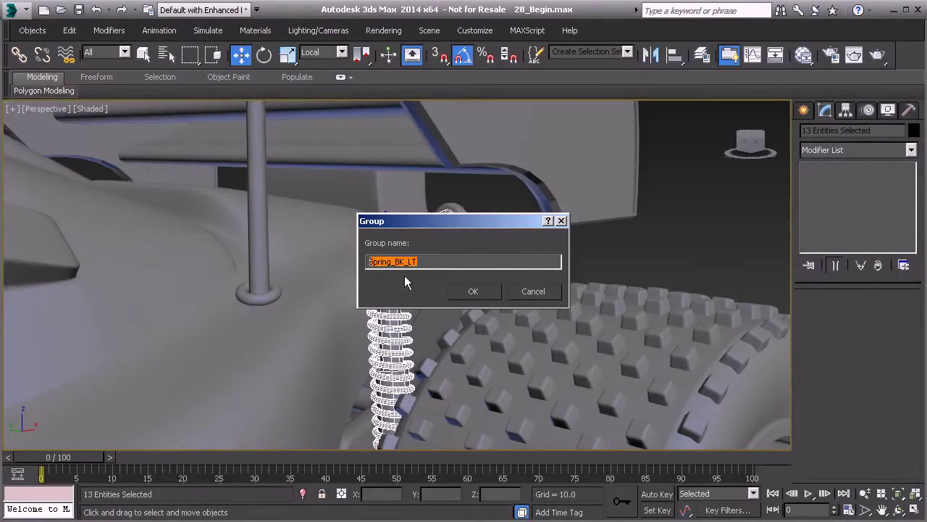
click(470, 295)
- Select the upper mount, connecting pin, bolts and upper collar of the car's rear-right spring
alt+middle_drag(296, 266, 445, 244)
alt+middle_drag(415, 217, 486, 253)
scroll(486, 253, down, 6)
scroll(454, 269, up, 8)
middle_drag(604, 260, 344, 246)
ctrl+click(371, 165)
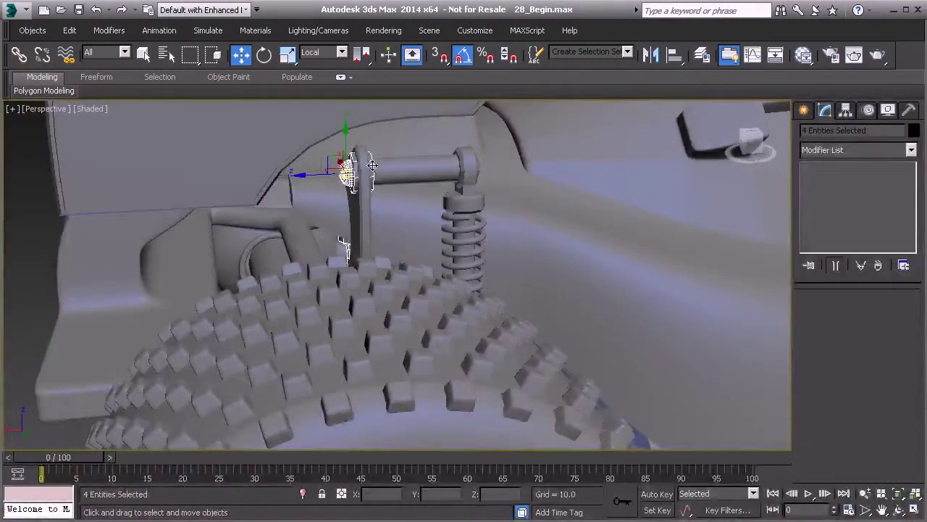
ctrl+click(463, 190)
ctrl+click(464, 202)
alt+middle_drag(463, 202, 440, 210)
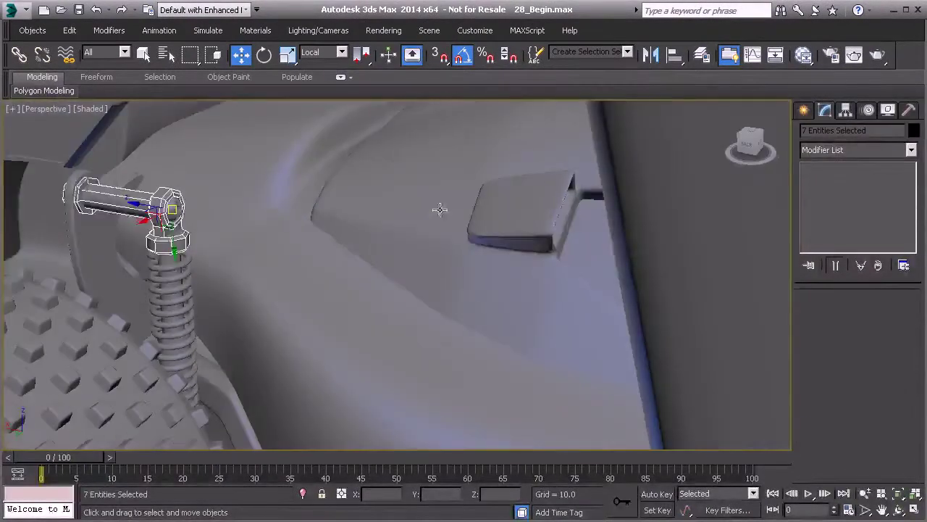
- Add the rear-right spring's coil, rods, lower collar and lower mount parts to the selection
ctrl+click(172, 275)
middle_drag(181, 348, 377, 416)
scroll(203, 272, up, 3)
ctrl+click(373, 287)
alt+middle_drag(386, 280, 375, 161)
ctrl+click(363, 205)
alt+middle_drag(360, 283, 250, 206)
ctrl+click(276, 227)
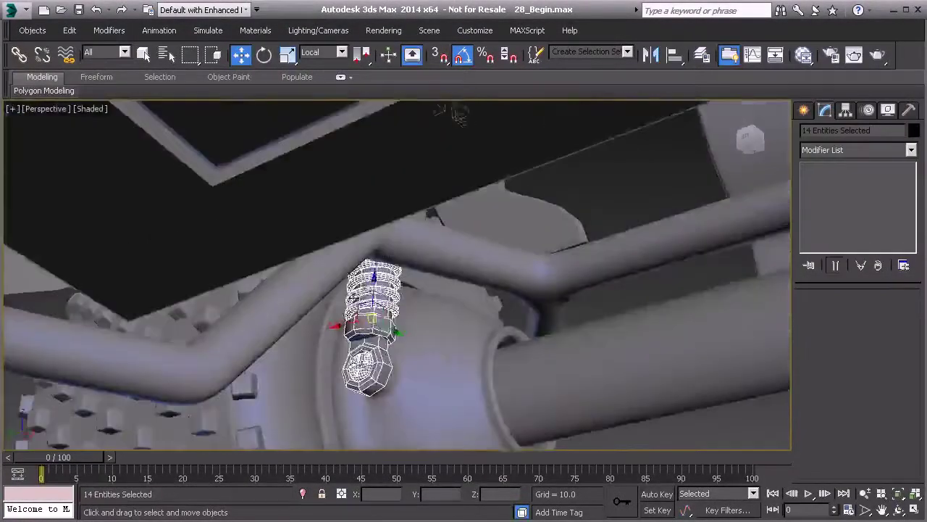
- Group the selected rear-right spring parts under a name following the Spring_BK pattern
click(70, 30)
mouse_move(88, 347)
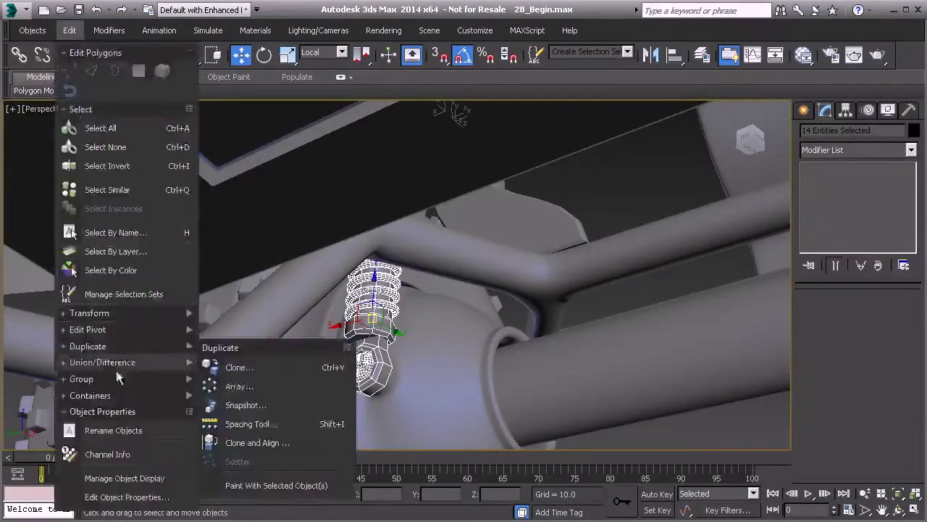
mouse_move(145, 378)
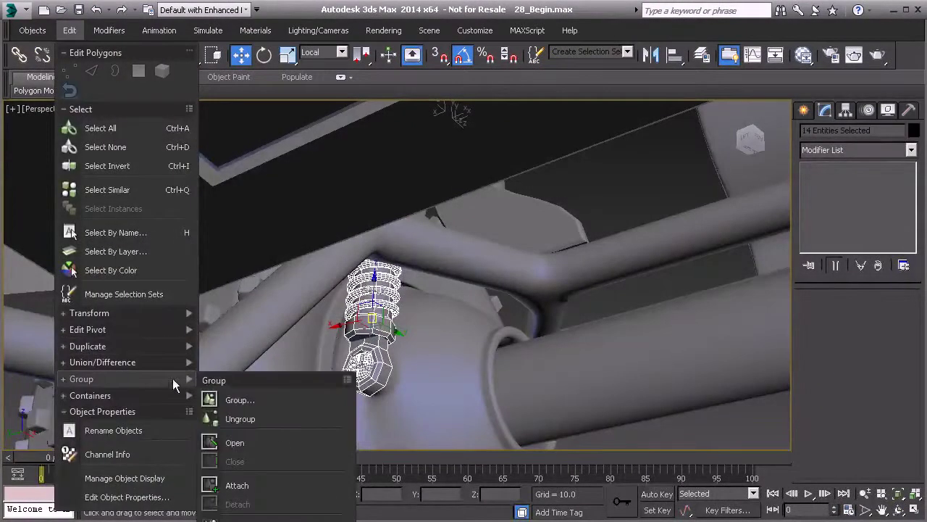
click(210, 398)
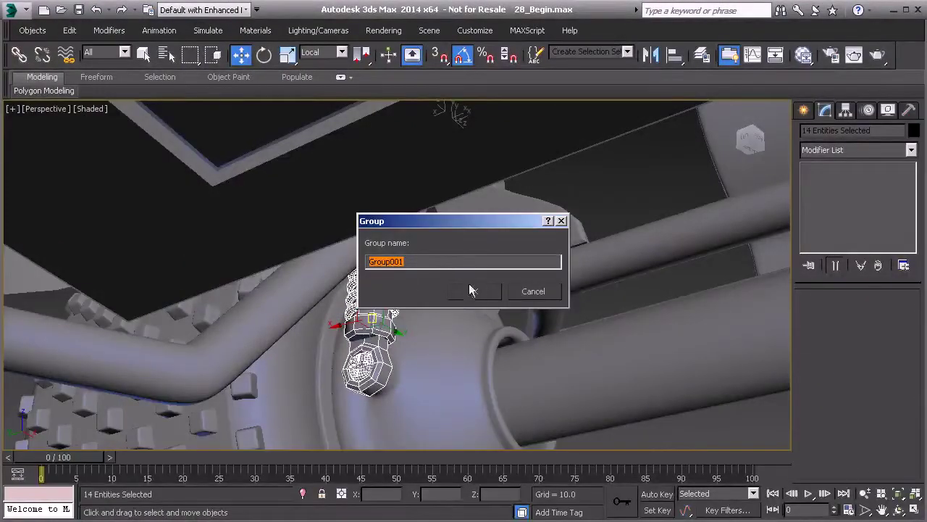
text(Spring_BK_LTT)
click(469, 291)
- Select the car's front-left wheel parts and reduce the selection to the tire's tread blocks
alt+middle_drag(499, 289, 370, 273)
scroll(473, 256, down, 3)
click(469, 255)
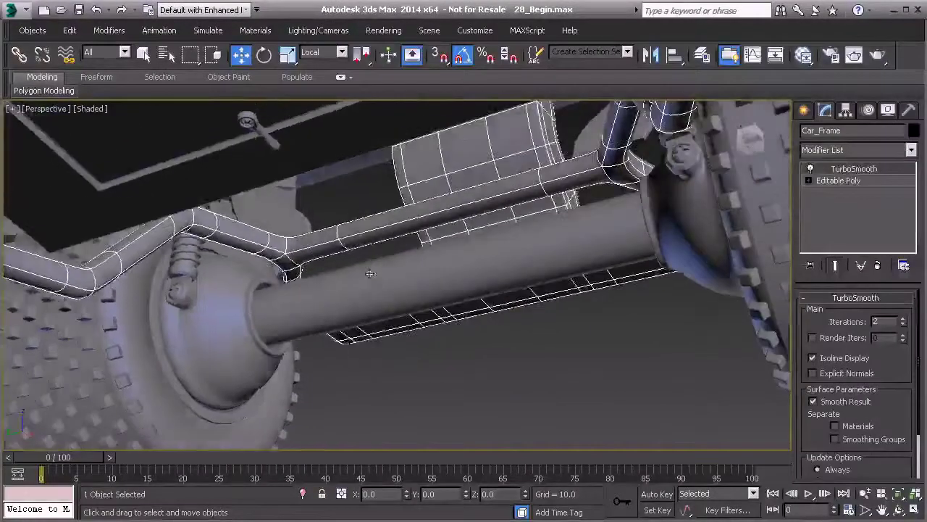
click(227, 329)
alt+middle_drag(227, 329, 354, 192)
scroll(440, 329, down, 8)
scroll(353, 288, up, 4)
middle_drag(352, 289, 377, 301)
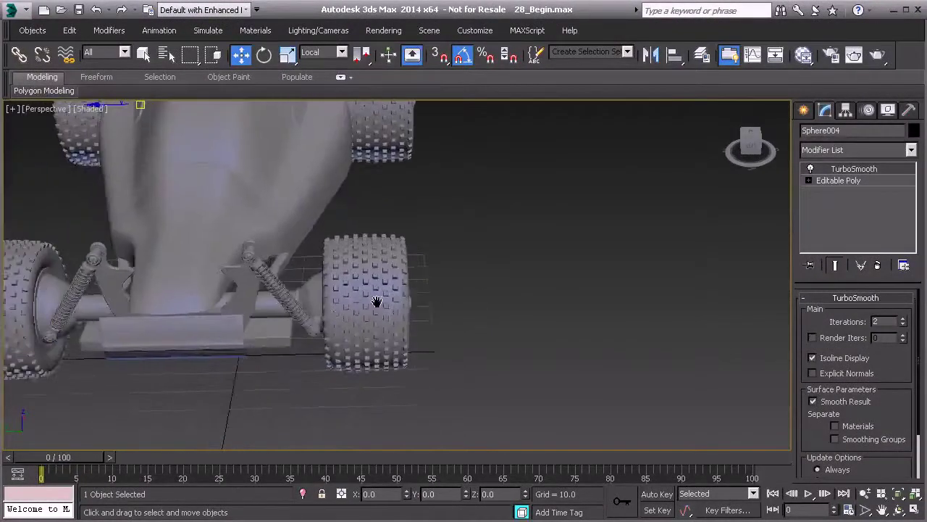
scroll(376, 301, up, 4)
scroll(373, 247, down, 4)
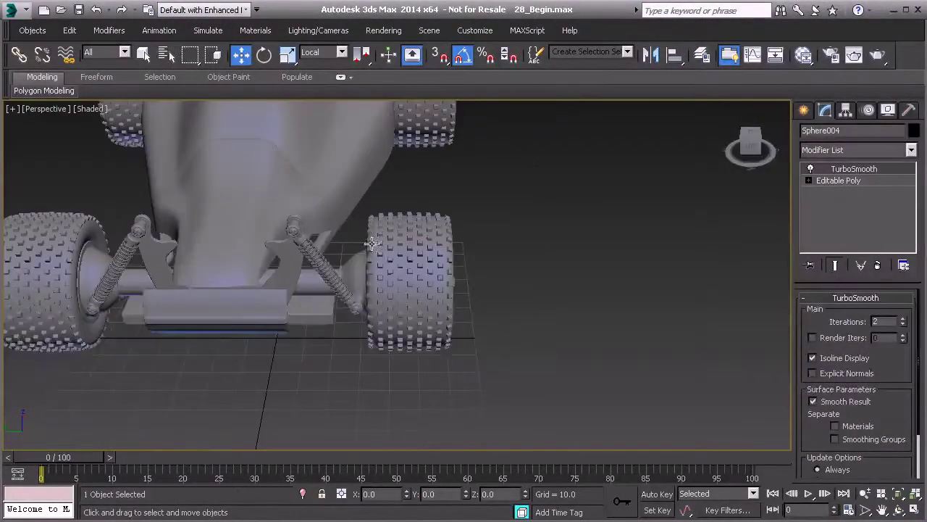
drag(364, 211, 480, 377)
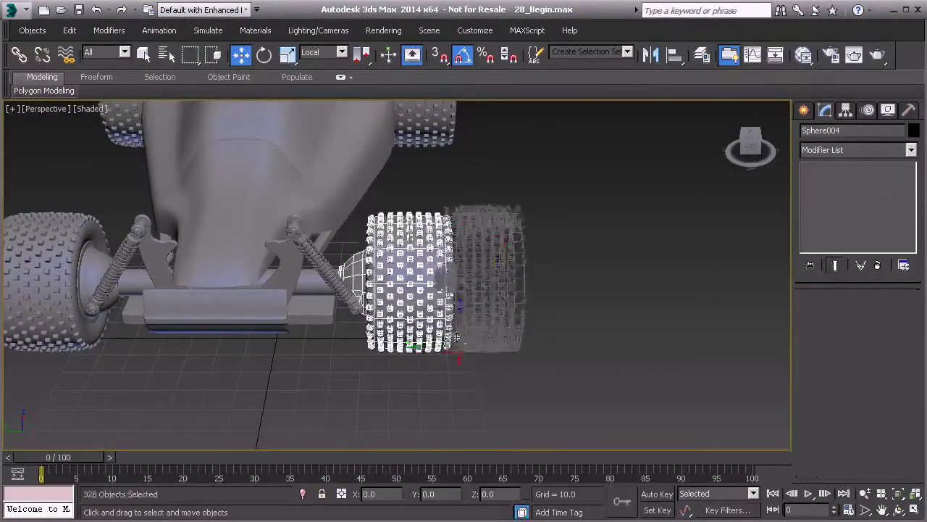
alt+middle_drag(444, 278, 460, 282)
scroll(466, 237, up, 4)
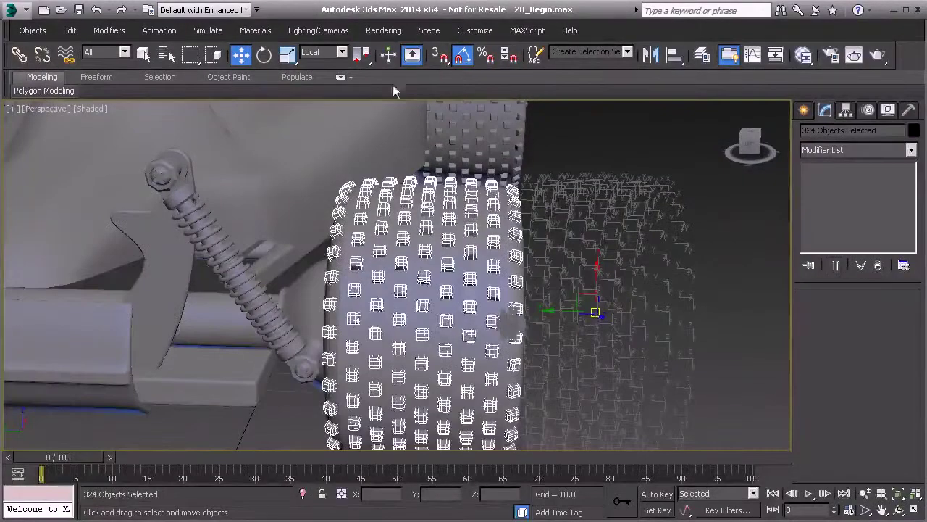
- Group the selected front wheel tread blocks under the name Tire_Treads_FT_RT
click(70, 30)
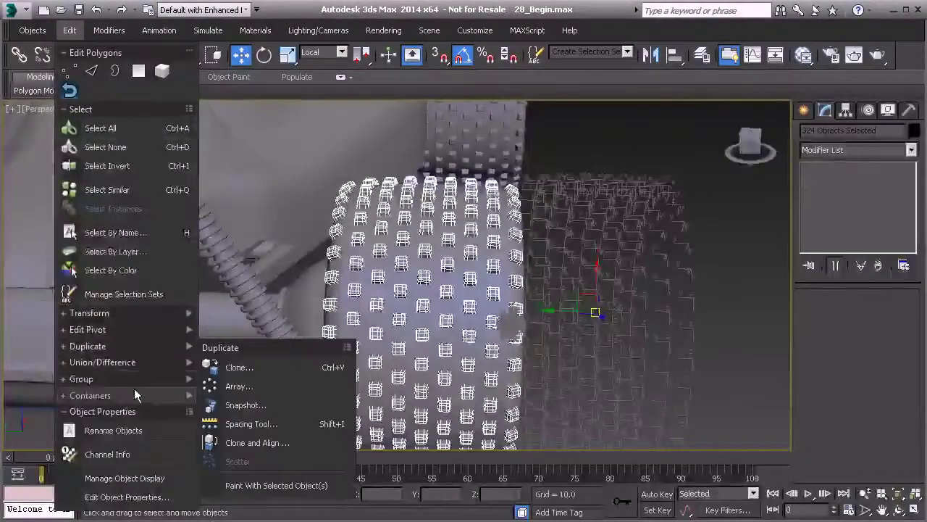
mouse_move(180, 379)
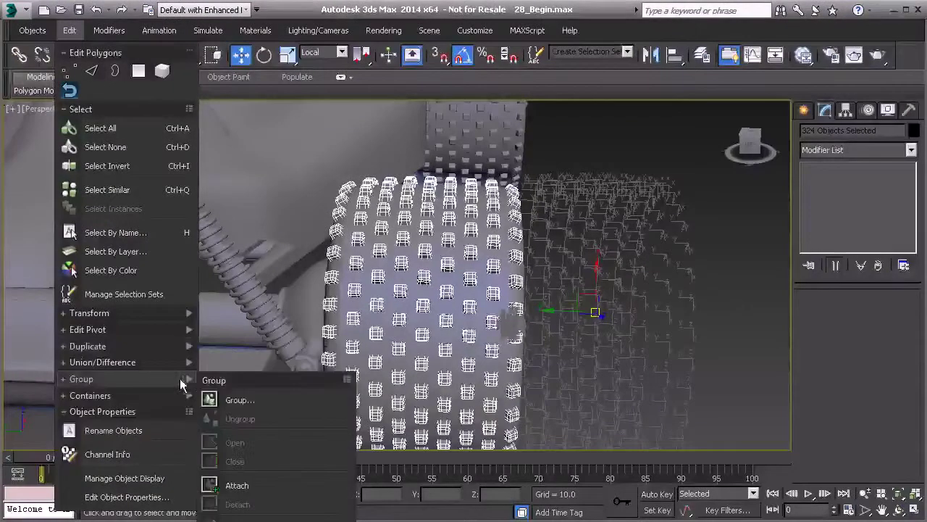
click(232, 400)
text(Tire_Treads_FT_)
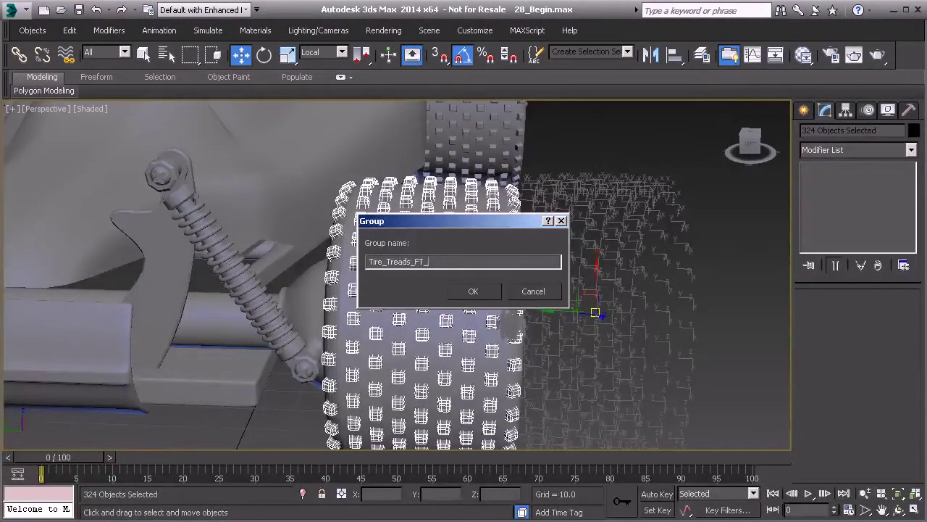
text(RT)
key(Return)
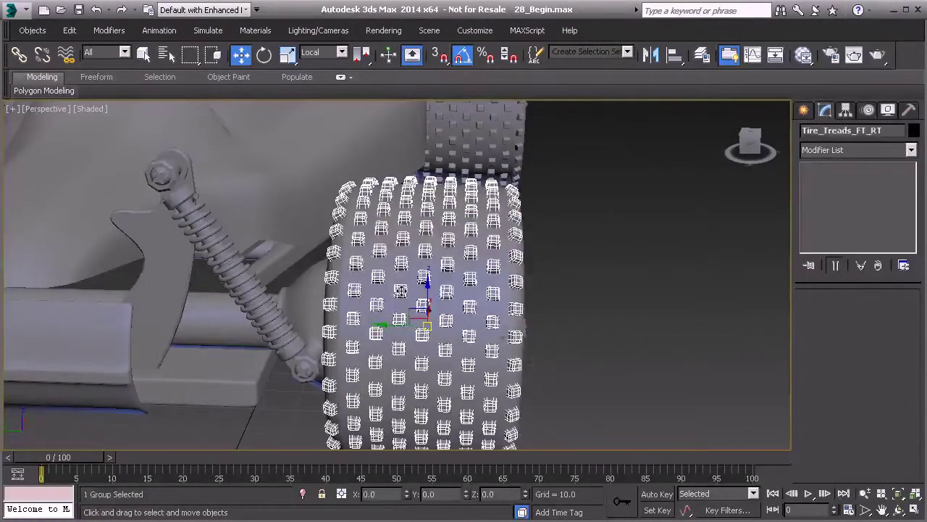
- Add the same wheel's tire, rim and hub parts to the selected tread group
alt+middle_drag(402, 290, 330, 262)
ctrl+click(387, 245)
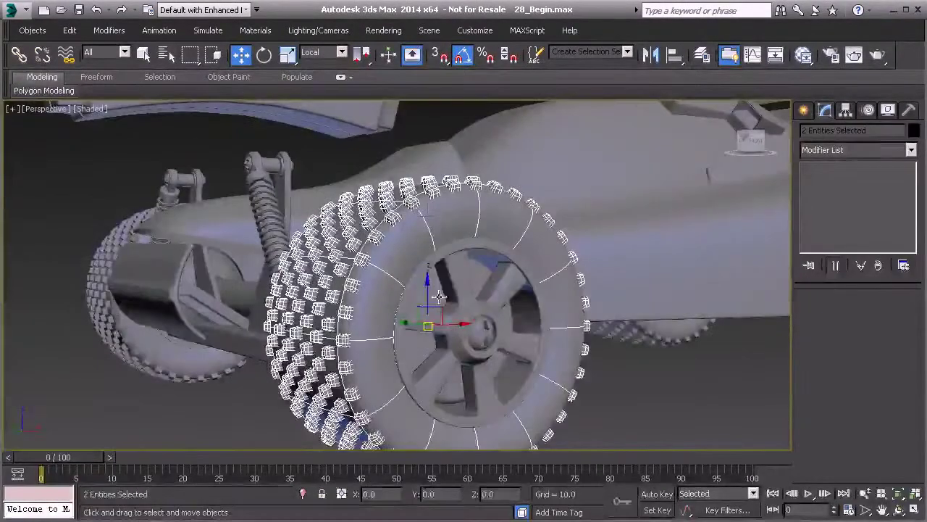
ctrl+click(437, 317)
ctrl+click(480, 328)
alt+middle_drag(432, 301, 501, 319)
- Group the selected tread group, tire, rim and hub parts under the name Wheel_FT_LT
click(70, 31)
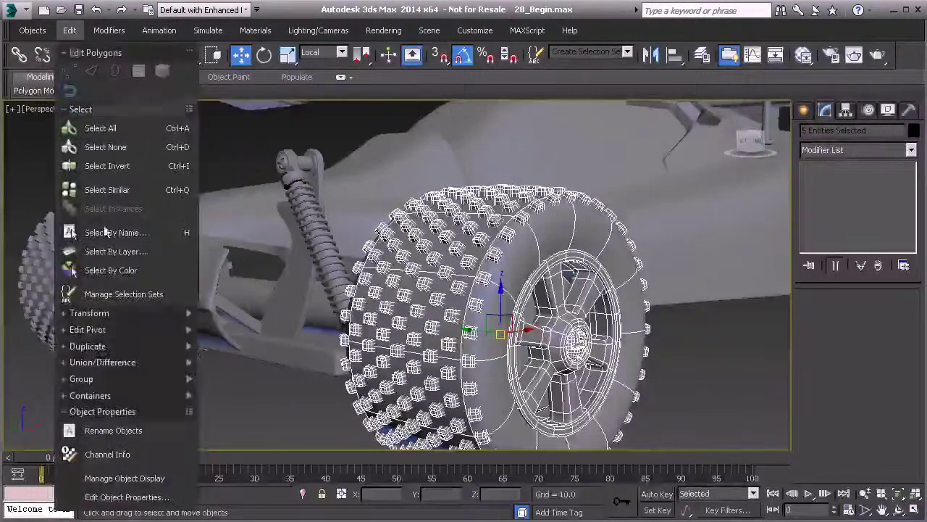
mouse_move(187, 386)
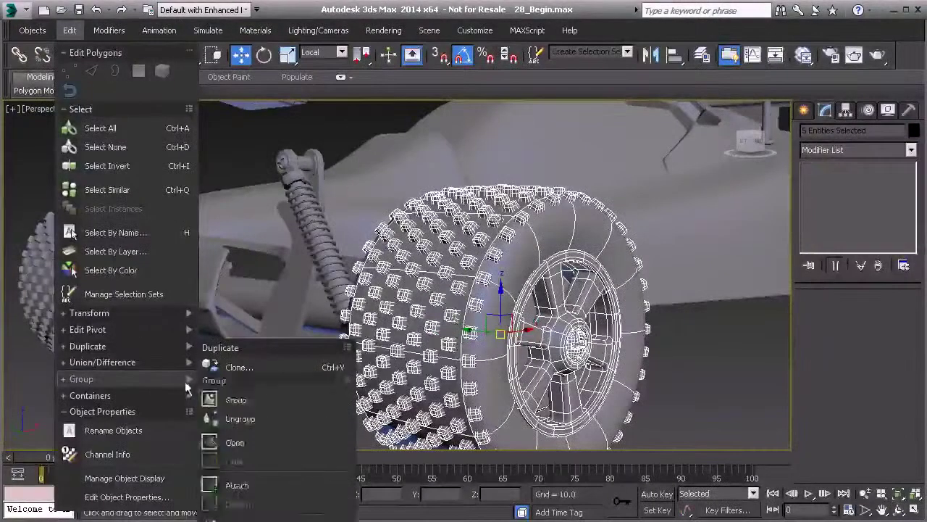
click(253, 400)
text(Whel)
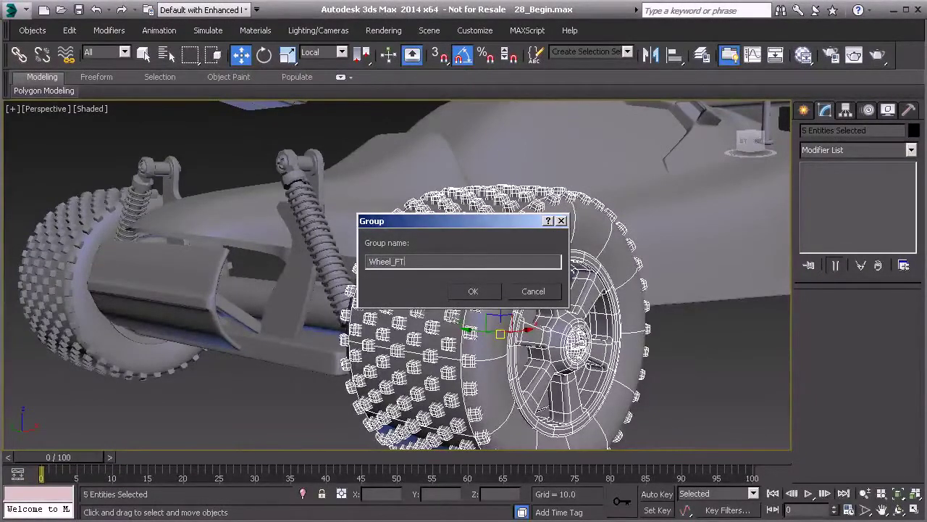
text(_FT_LT)
double_click(442, 265)
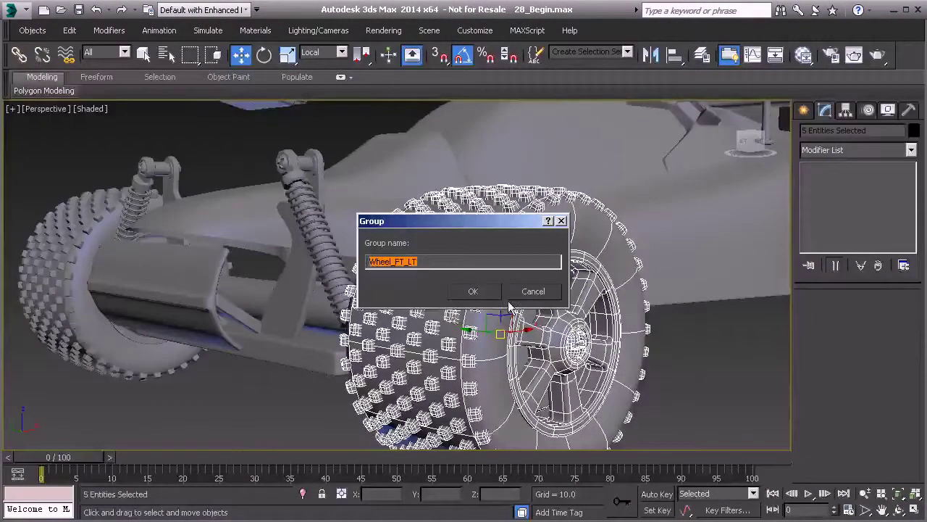
click(474, 291)
- Select all parts of the car's front-right wheel with a selection region around it
scroll(430, 315, up, 5)
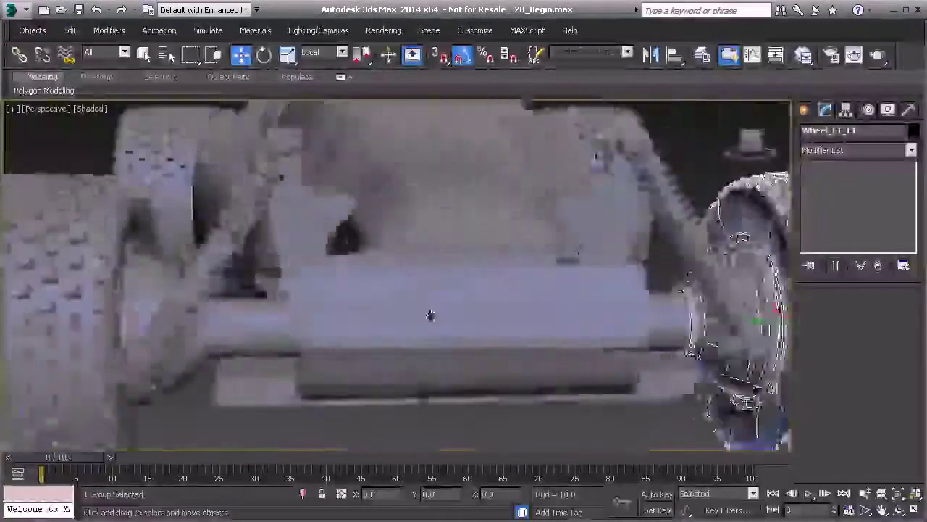
scroll(430, 315, down, 5)
scroll(321, 283, up, 5)
scroll(321, 283, down, 5)
alt+middle_drag(321, 283, 324, 339)
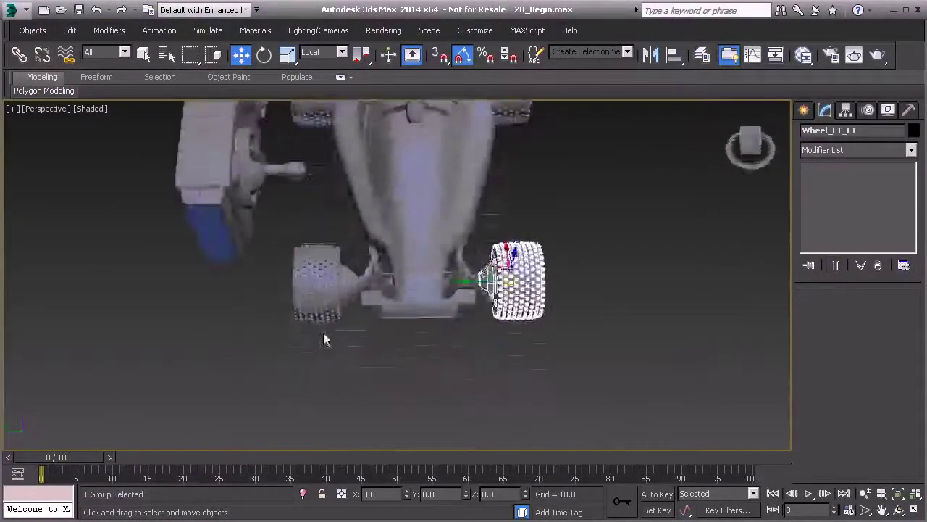
scroll(318, 329, up, 5)
middle_drag(312, 253, 338, 406)
middle_drag(278, 305, 276, 297)
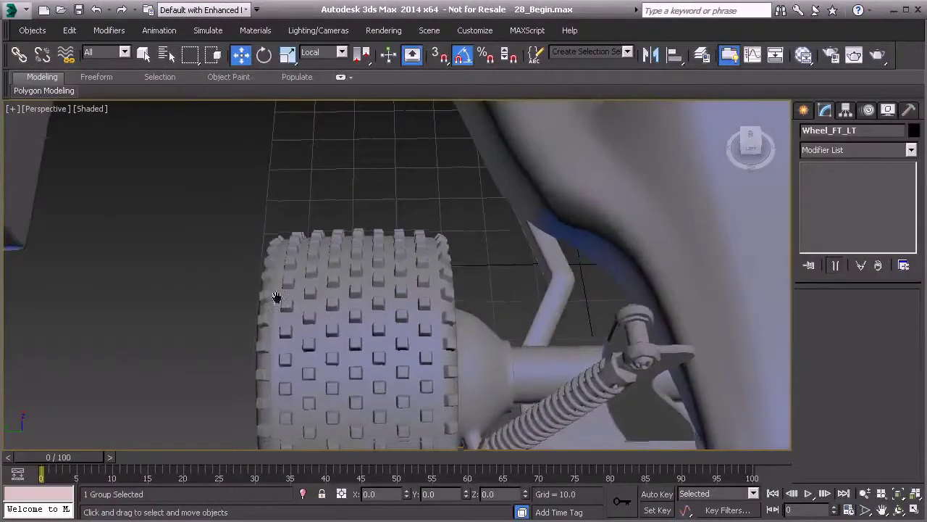
scroll(272, 275, down, 5)
drag(238, 174, 356, 348)
- Remove the front-right wheel's hub, rim and center cap from the selection, keeping the tire and treads
alt+middle_drag(357, 347, 384, 322)
alt+click(367, 258)
alt+click(383, 249)
mouse_move(284, 284)
alt+middle_down()
mouse_move(324, 294)
mouse_move(294, 270)
alt+middle_up()
scroll(323, 294, up, 2)
scroll(257, 249, up, 4)
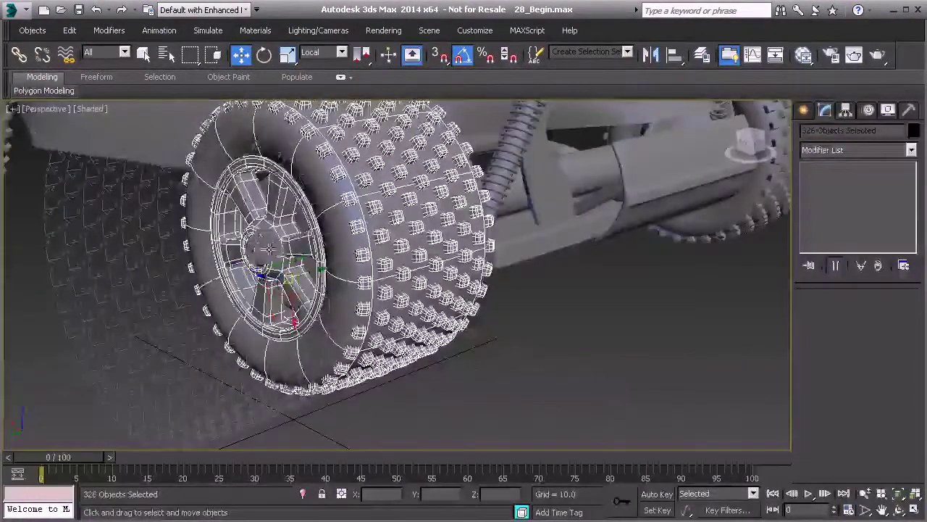
alt+click(270, 249)
alt+middle_drag(319, 256, 258, 236)
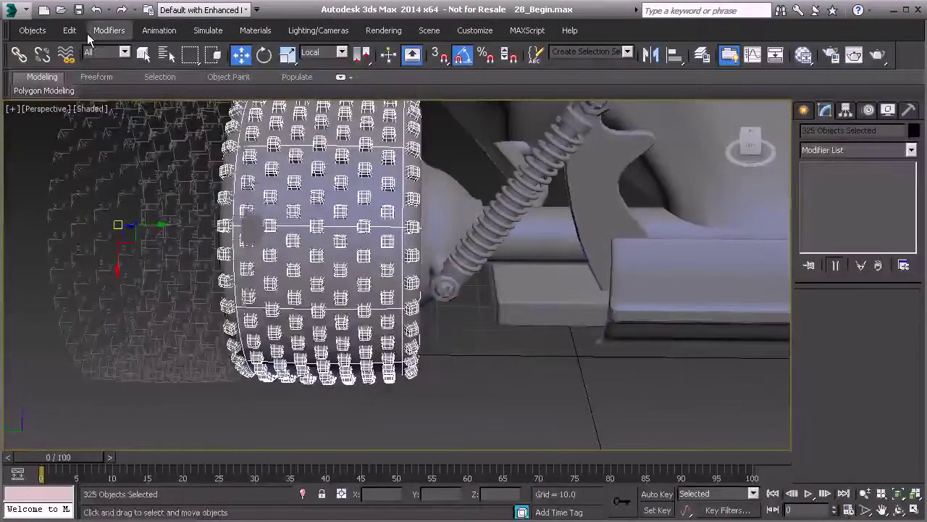
- Group the selected front-right tire and treads under the name Tire_Treads_FT_RT and select the group's name text
click(69, 29)
mouse_move(108, 379)
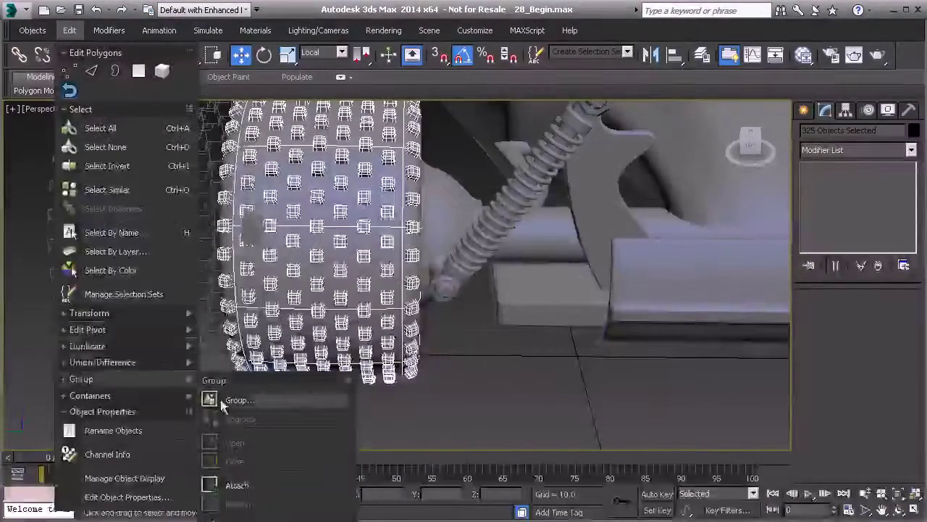
click(235, 399)
text(Tri)
text(e_Tre)
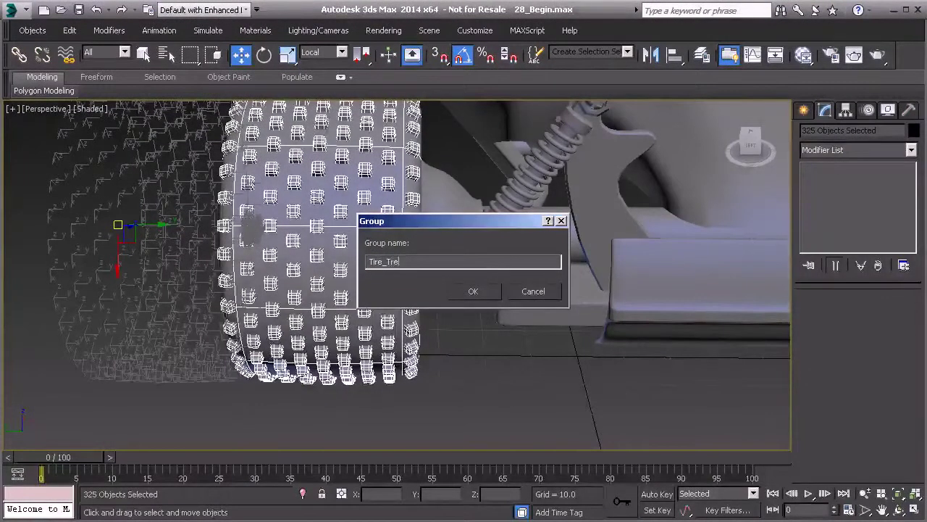
text(ads_FT_RT)
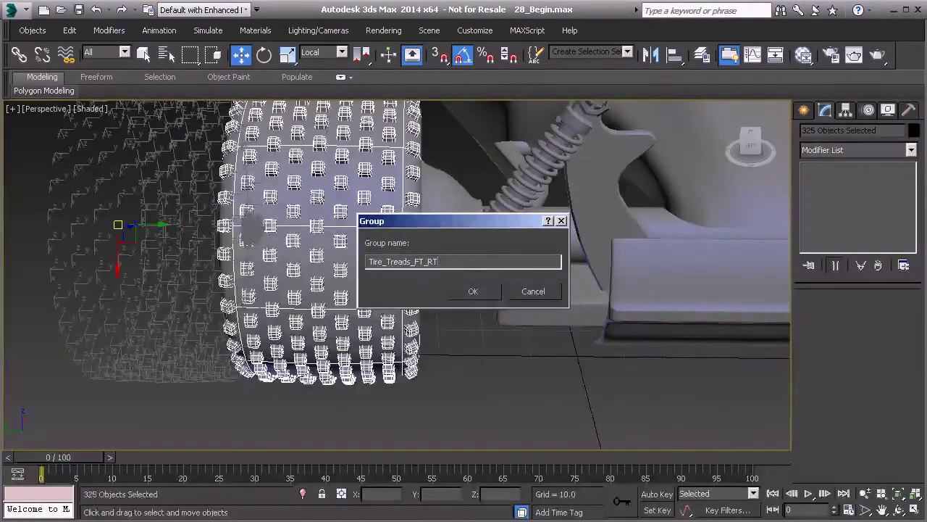
click(473, 292)
key(z)
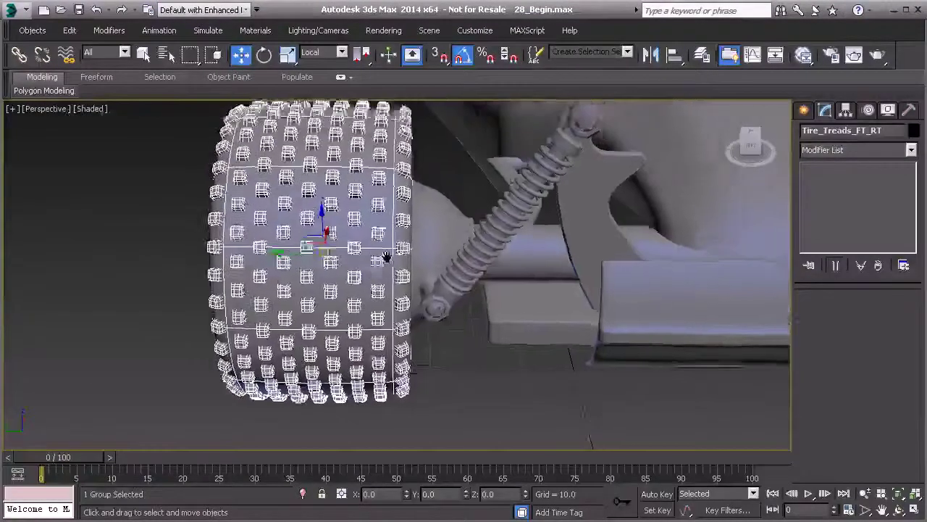
drag(885, 130, 852, 130)
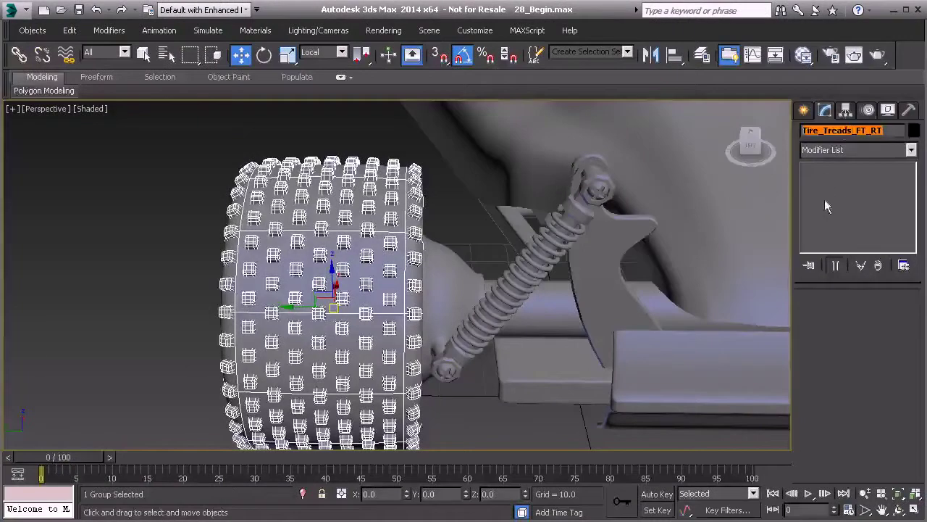
- Select the car's rear-right wheel with a region and remove the neighboring car body and wing parts from the selection
middle_drag(614, 159, 547, 205)
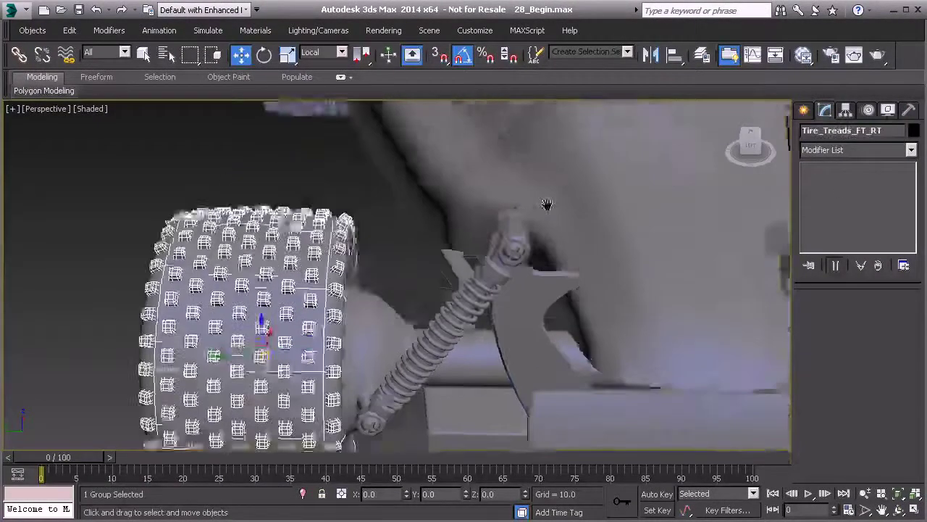
scroll(536, 207, down, 6)
alt+middle_drag(420, 215, 516, 372)
drag(378, 165, 372, 168)
alt+click(350, 258)
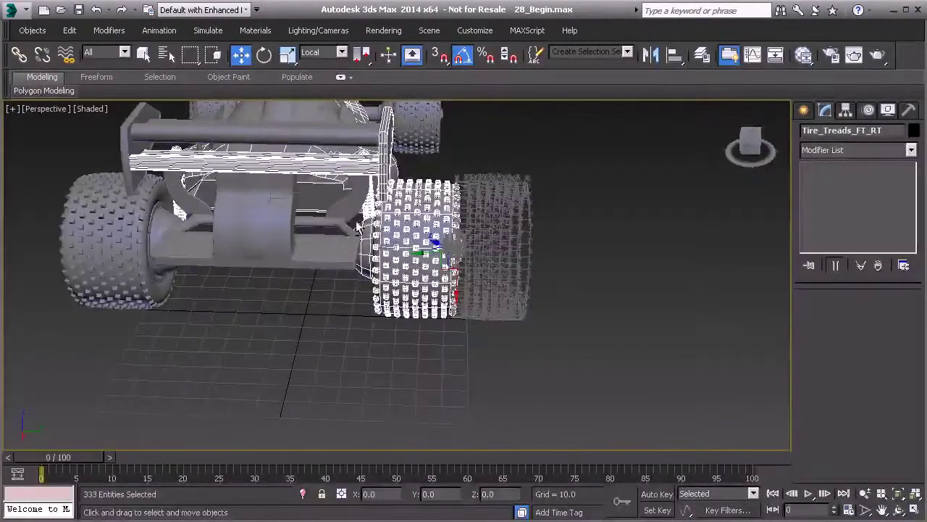
alt+click(368, 202)
alt+click(356, 170)
- Remove the rear-right wheel's hub, center cap and rim from the selection, keeping the tire and treads
alt+middle_drag(364, 153, 362, 297)
alt+click(493, 370)
alt+middle_drag(491, 369, 485, 337)
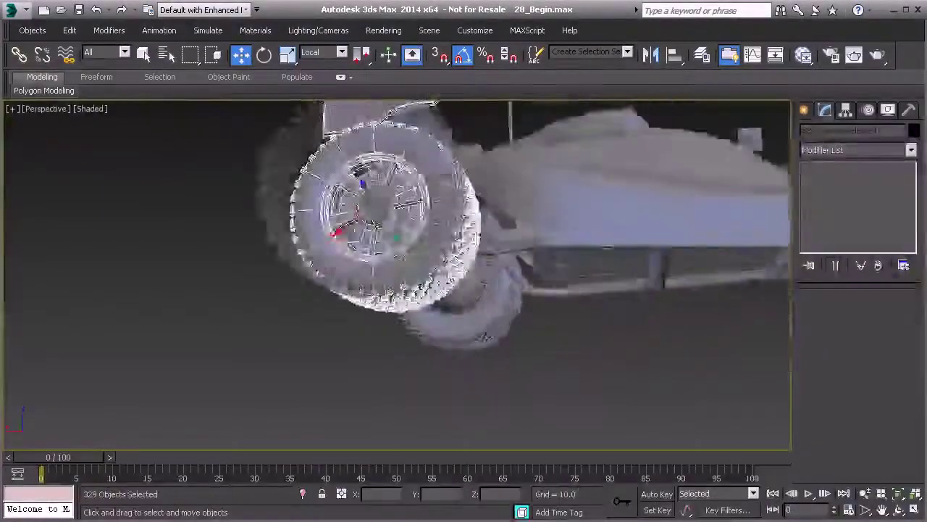
scroll(486, 337, up, 2)
alt+click(339, 177)
alt+click(339, 221)
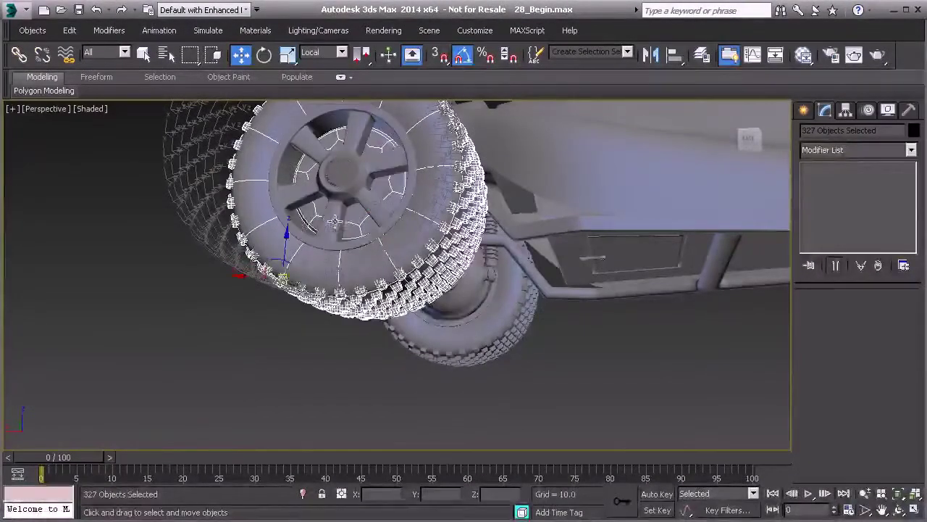
alt+click(357, 221)
alt+middle_drag(358, 221, 290, 293)
scroll(371, 290, down, 5)
alt+middle_drag(389, 274, 350, 279)
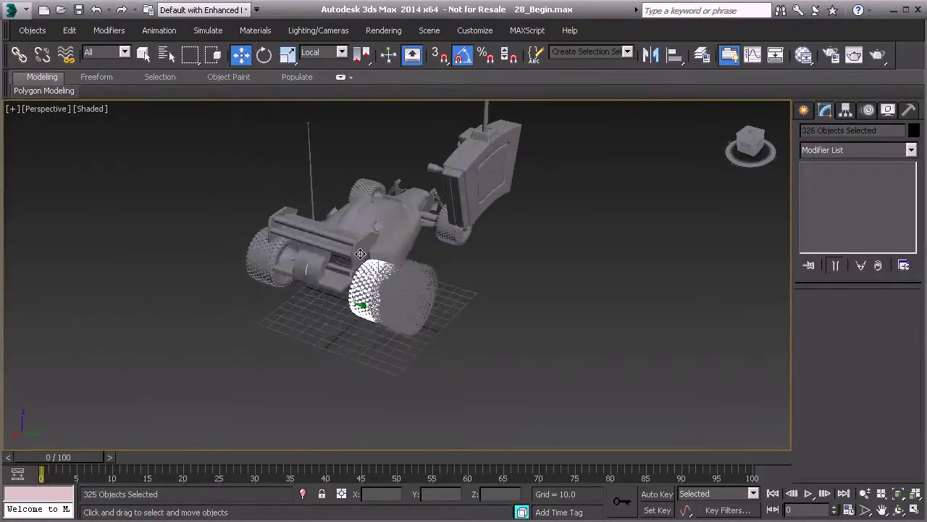
- Group the selected rear-right tire and treads under the name Tire_Treads_BK_RT
scroll(361, 253, up, 6)
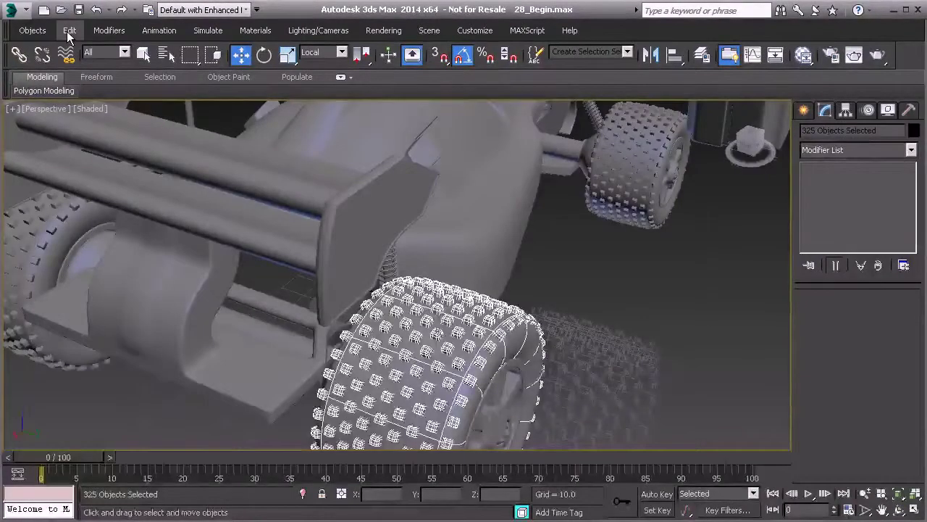
click(69, 33)
mouse_move(147, 375)
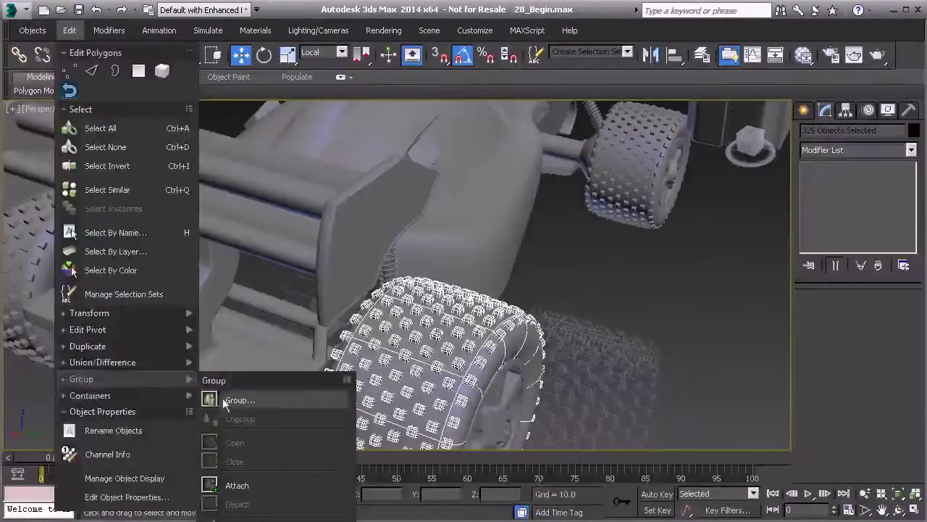
click(237, 400)
text(Tire_Treads_FT_RT)
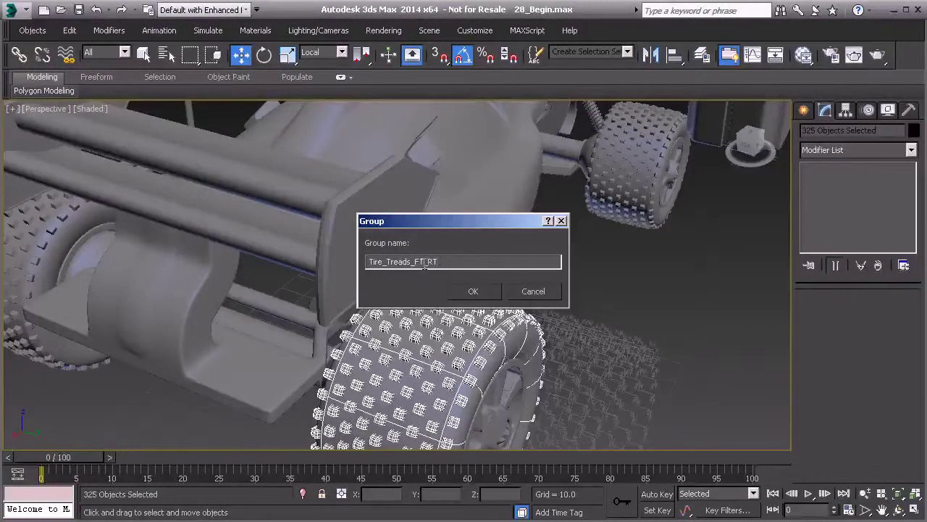
text(BK)
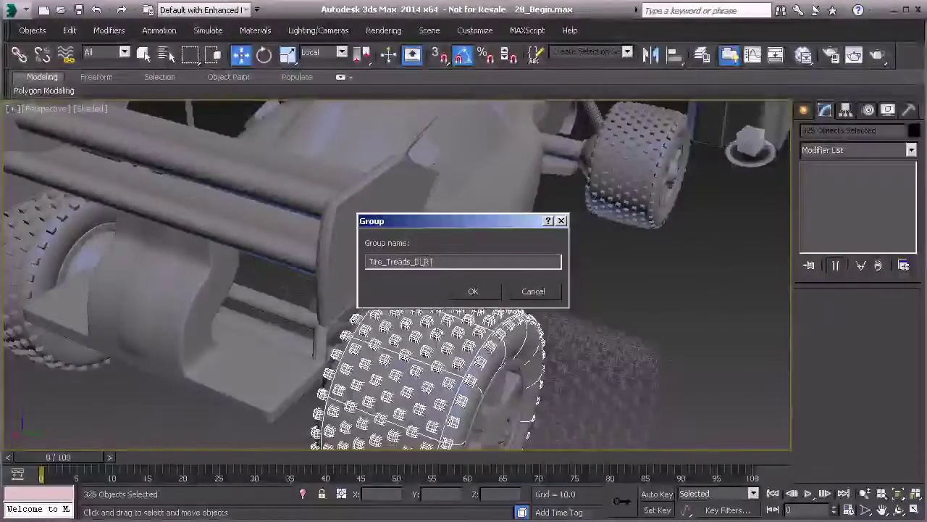
key(BackSpace)
key(BackSpace)
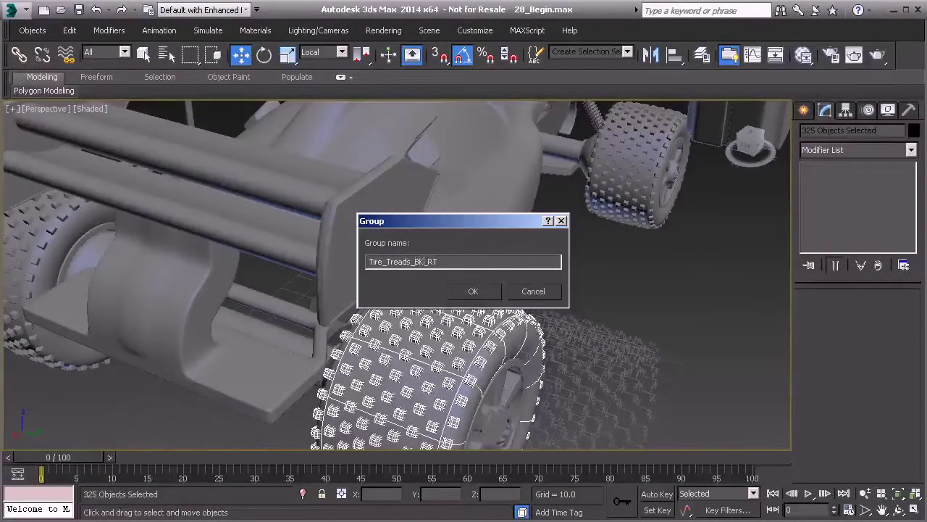
click(464, 291)
- Select the car's rear-left wheel with a region in the top view and remove the neighboring wing parts from the selection
alt+middle_drag(405, 290, 444, 261)
scroll(442, 265, down, 5)
key(t)
middle_drag(387, 342, 429, 235)
scroll(430, 250, down, 4)
scroll(500, 315, down, 3)
middle_drag(505, 310, 285, 167)
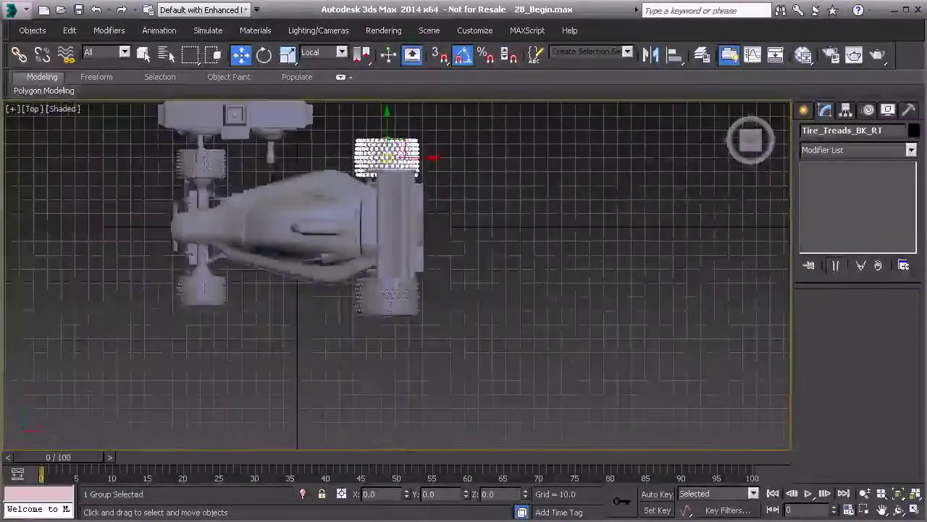
scroll(395, 278, up, 5)
drag(263, 270, 268, 272)
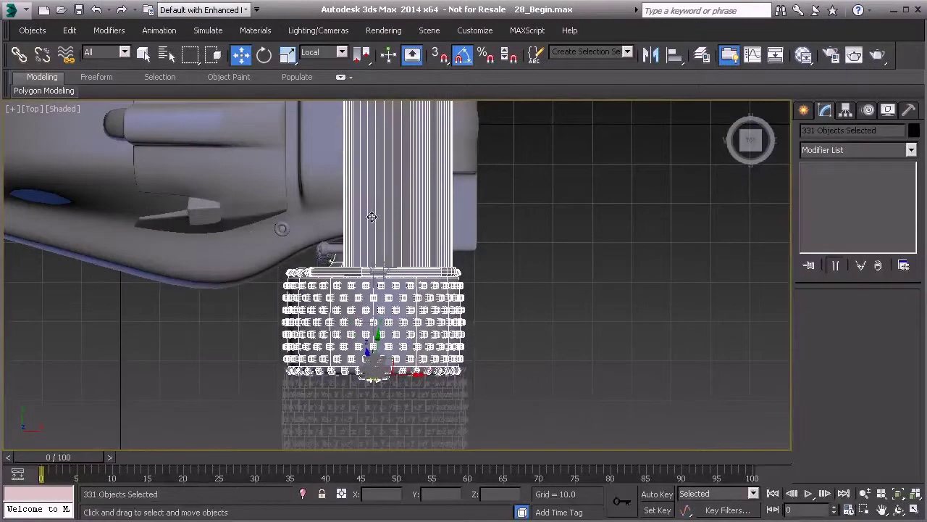
alt+click(345, 218)
alt+drag(516, 250, 516, 250)
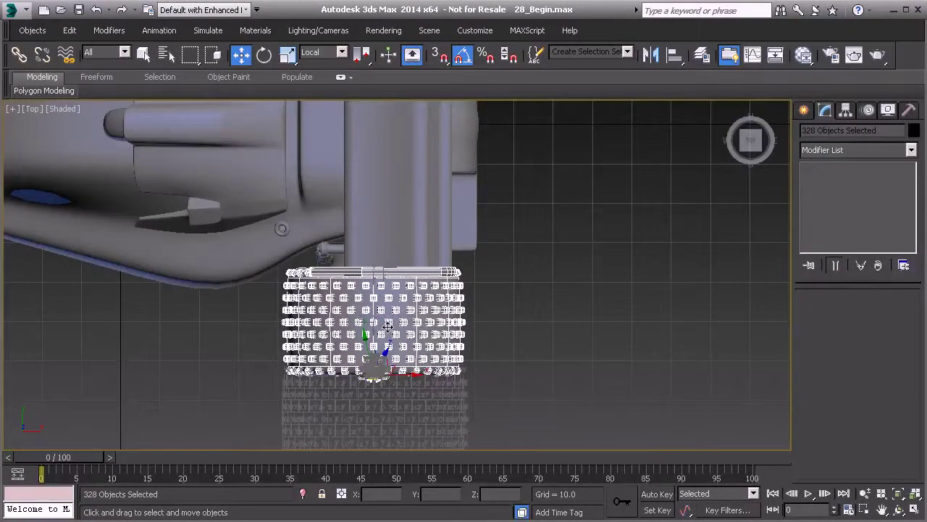
- Remove the rear-left wheel's rim, hub and center cap from the selection in the perspective view, keeping the tire and treads
key(p)
alt+middle_drag(388, 343, 404, 249)
alt+click(402, 208)
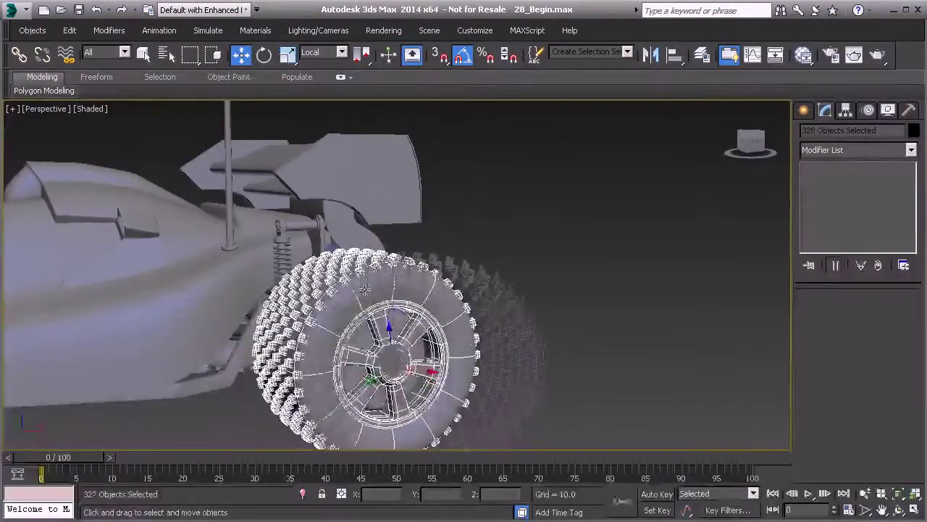
alt+click(363, 356)
alt+middle_drag(386, 367, 383, 306)
alt+click(337, 283)
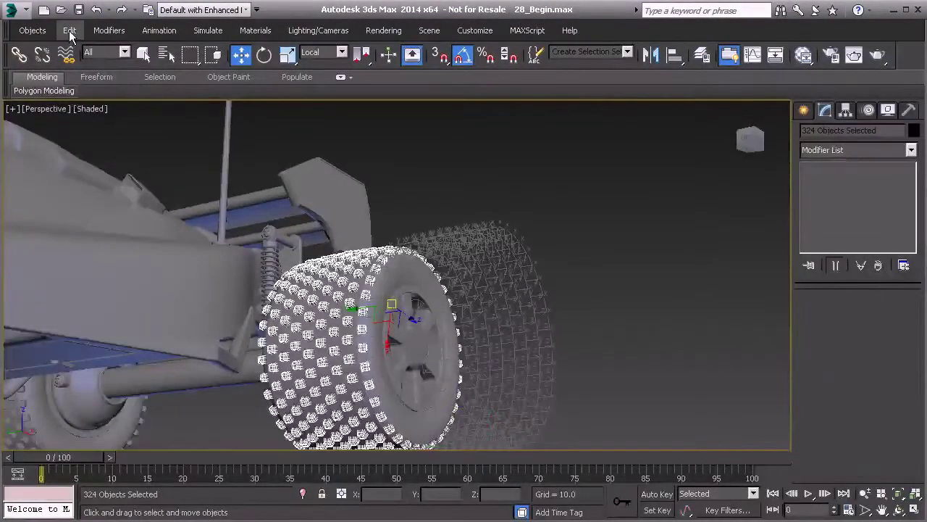
- Group the selected rear-left tire and treads under the name Tire_Treads_BK_LT
click(70, 31)
mouse_move(121, 381)
click(233, 345)
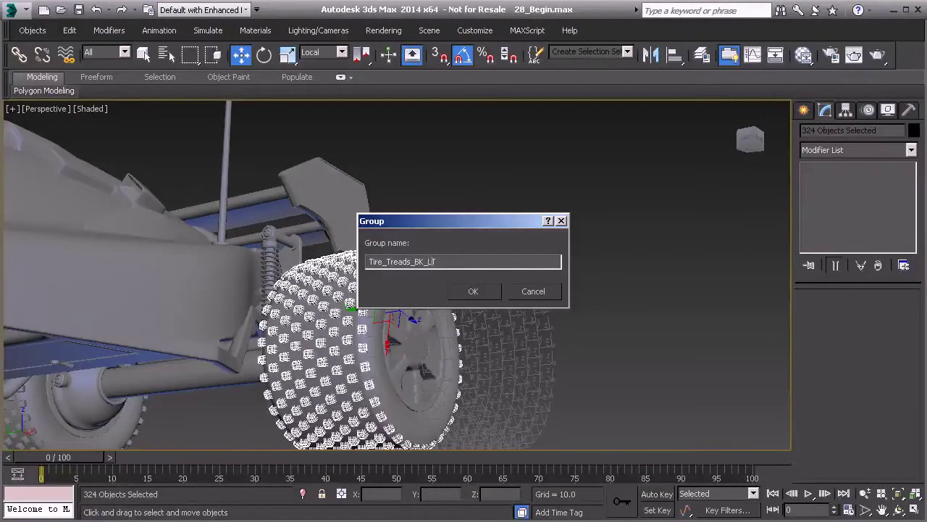
click(462, 295)
key(z)
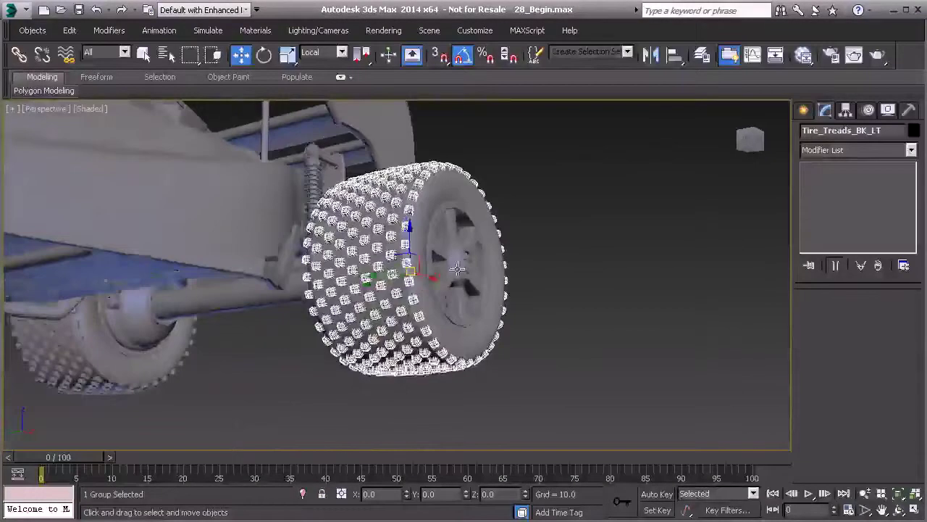
- Select only the tire object of the car's rear-left wheel
click(417, 261)
alt+middle_drag(426, 274, 427, 349)
scroll(543, 315, down, 3)
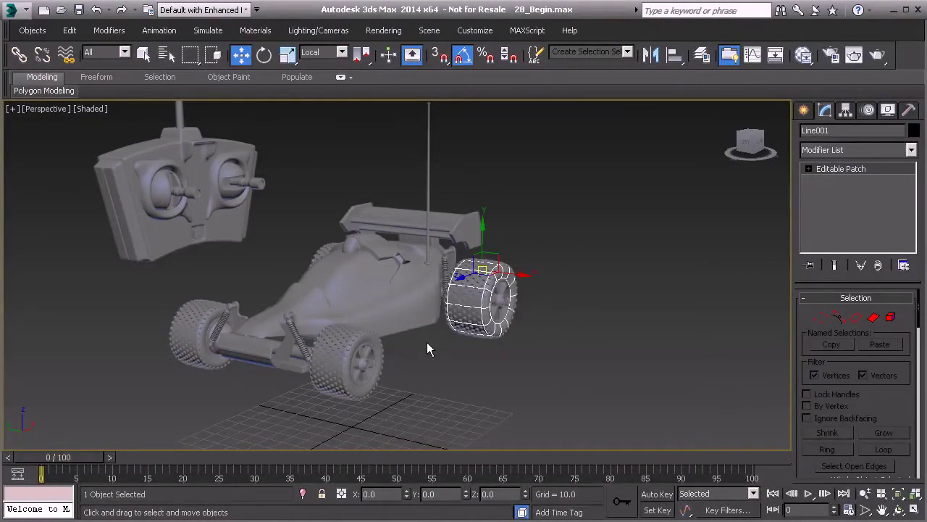
- Look through the scene's object list for parts that still have generic names, and close it without changing the selection
click(165, 54)
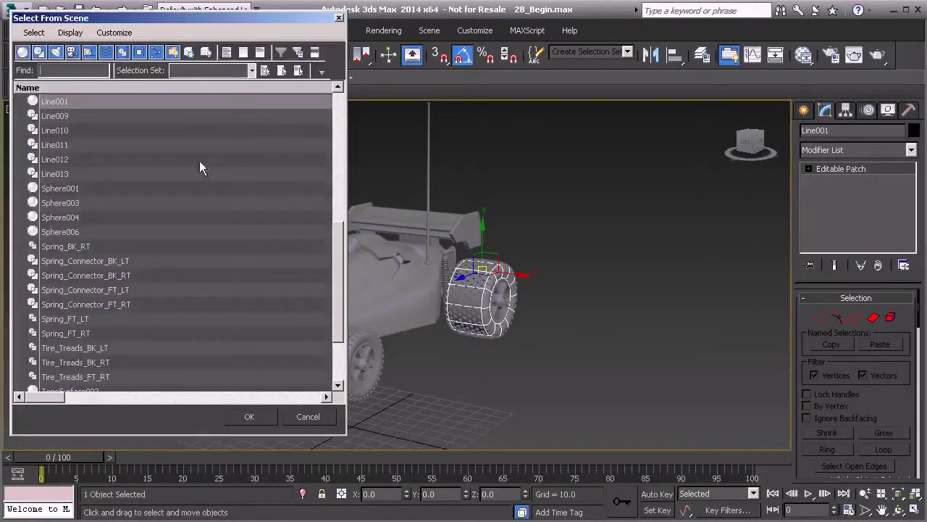
drag(333, 244, 334, 114)
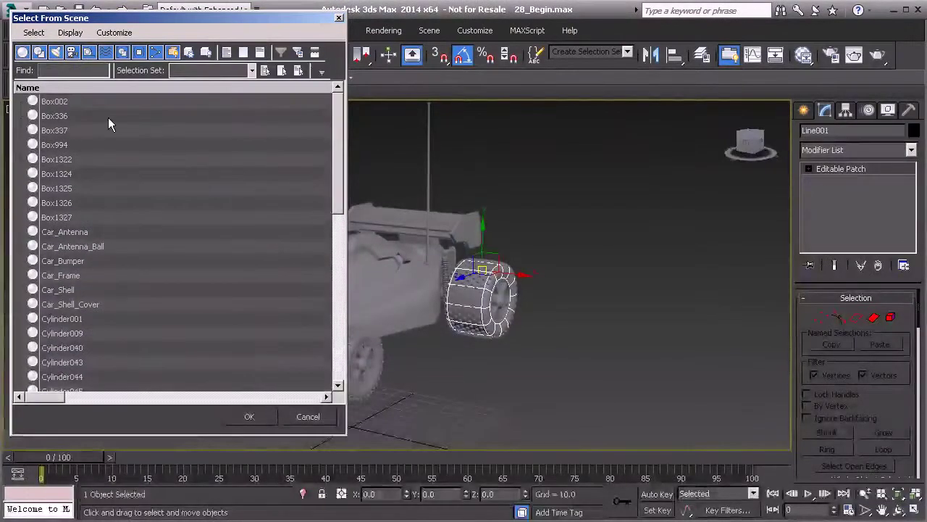
drag(342, 178, 328, 238)
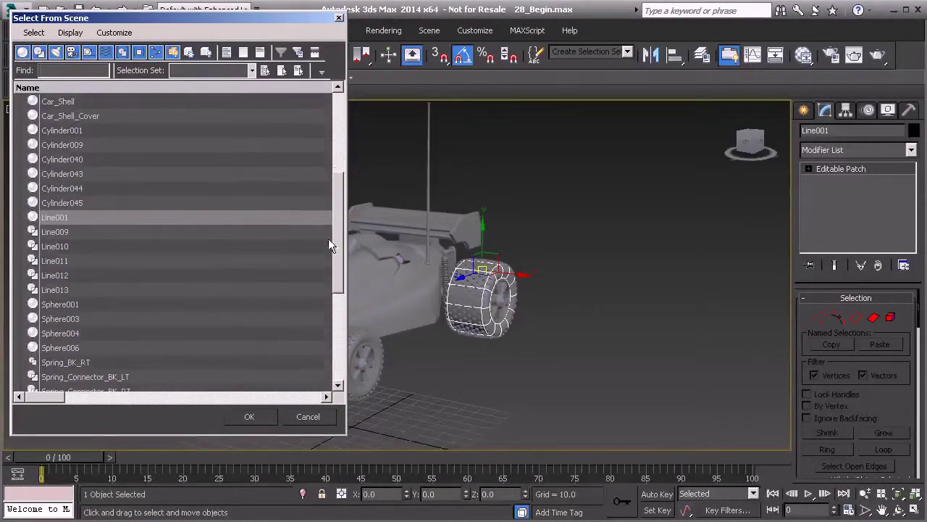
click(50, 146)
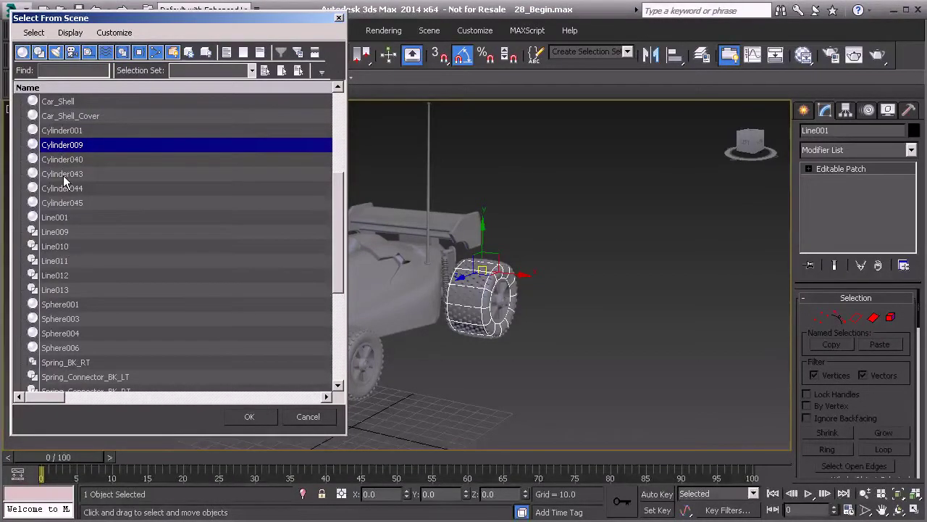
click(304, 418)
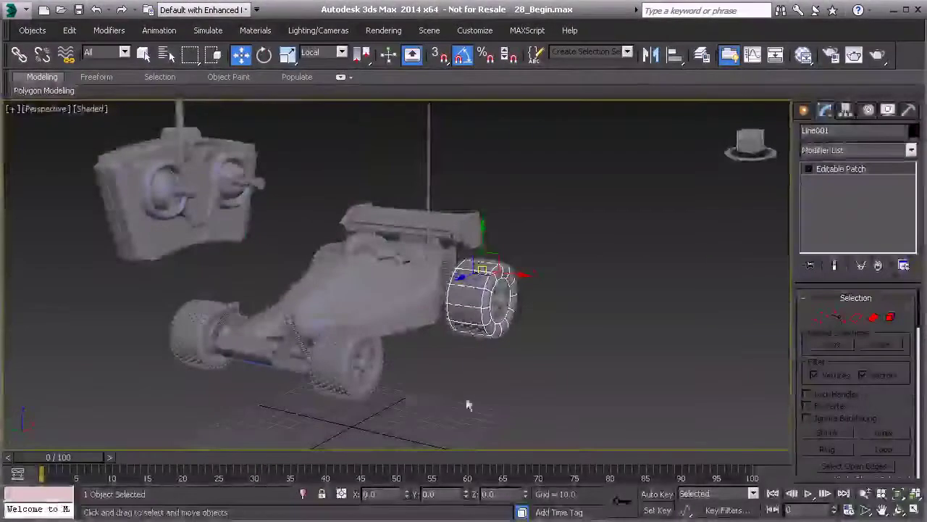
- Select all of the car's parts, including the rear wing and antenna, leaving the remote control out of the selection
drag(592, 421, 190, 274)
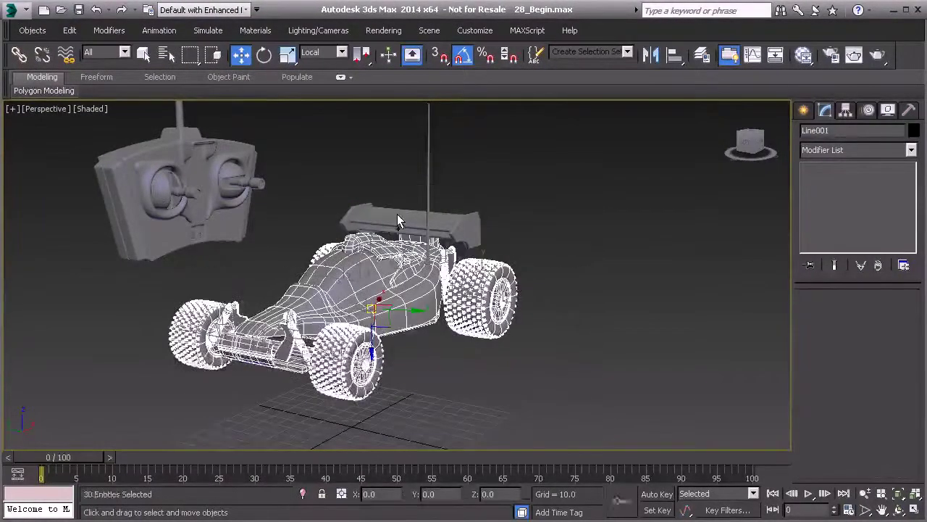
alt+middle_drag(417, 322, 181, 137)
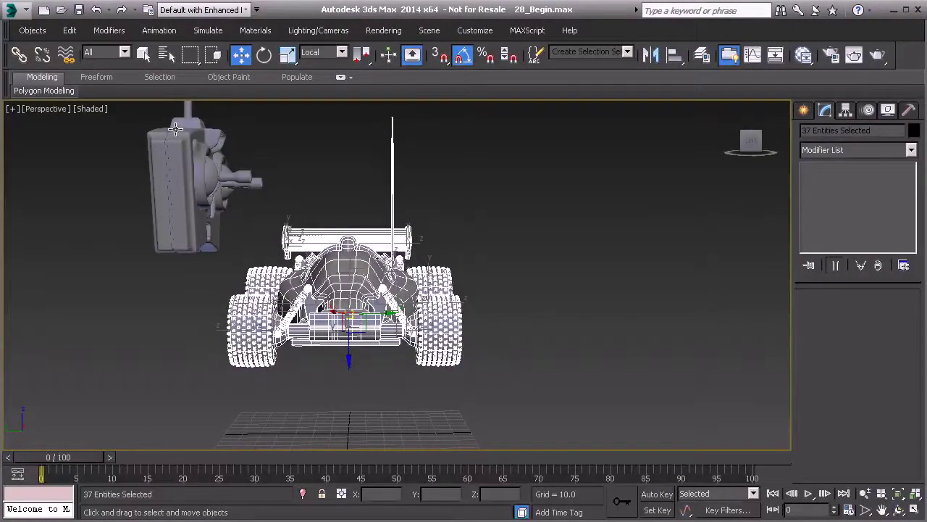
alt+middle_drag(372, 203, 303, 266)
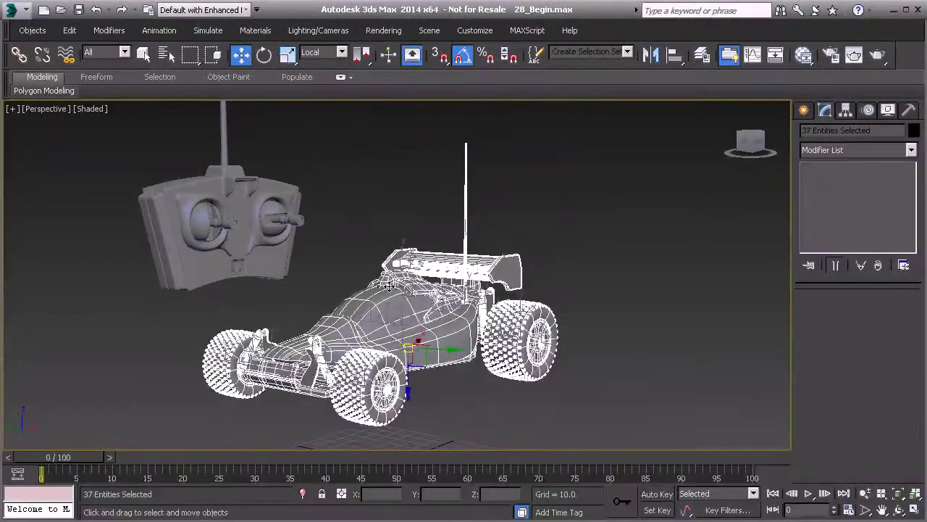